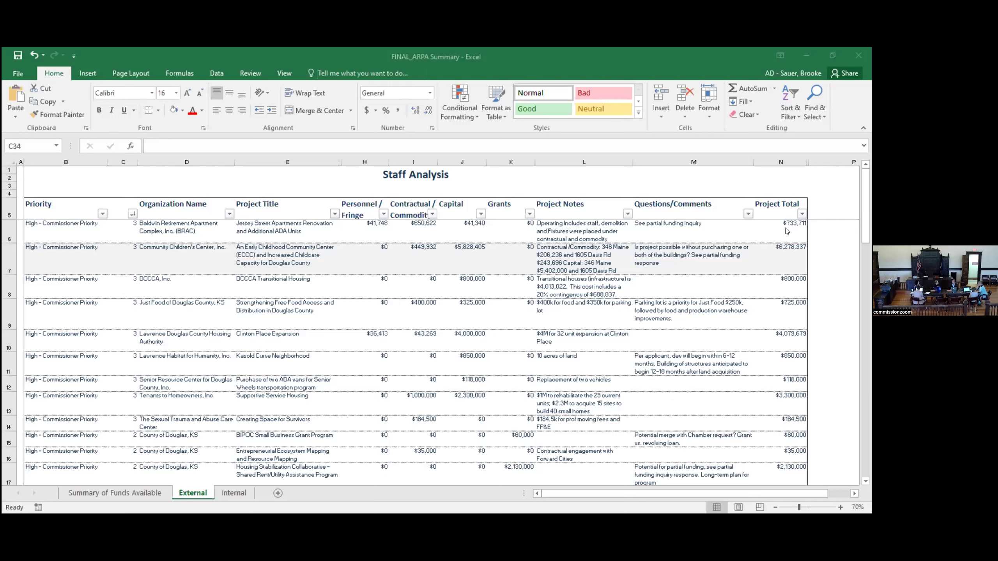
- Check the combined Project Total of the projects rated 3 and compare it with the Summary of Funds Available sheet
drag(787, 231, 792, 422)
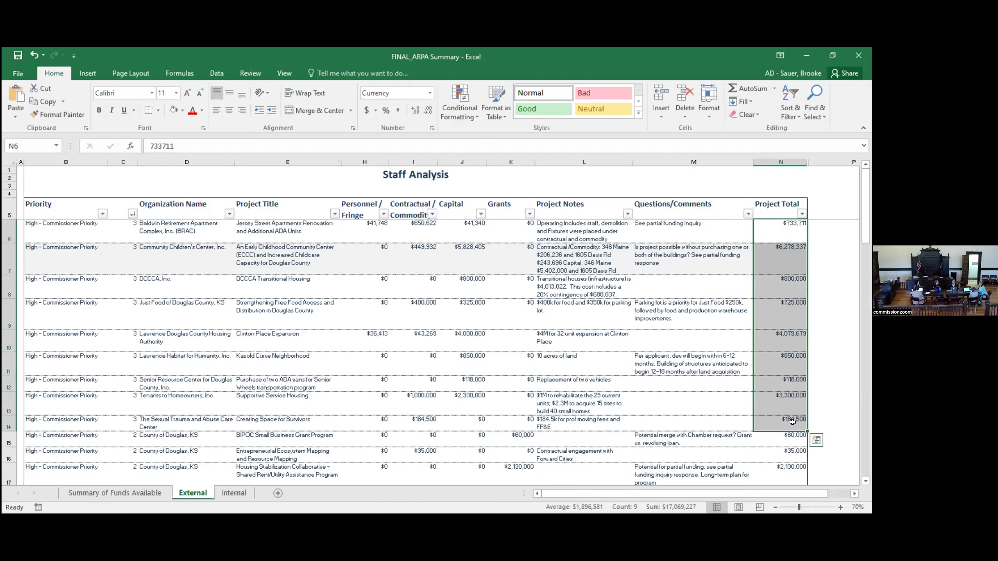
click(101, 495)
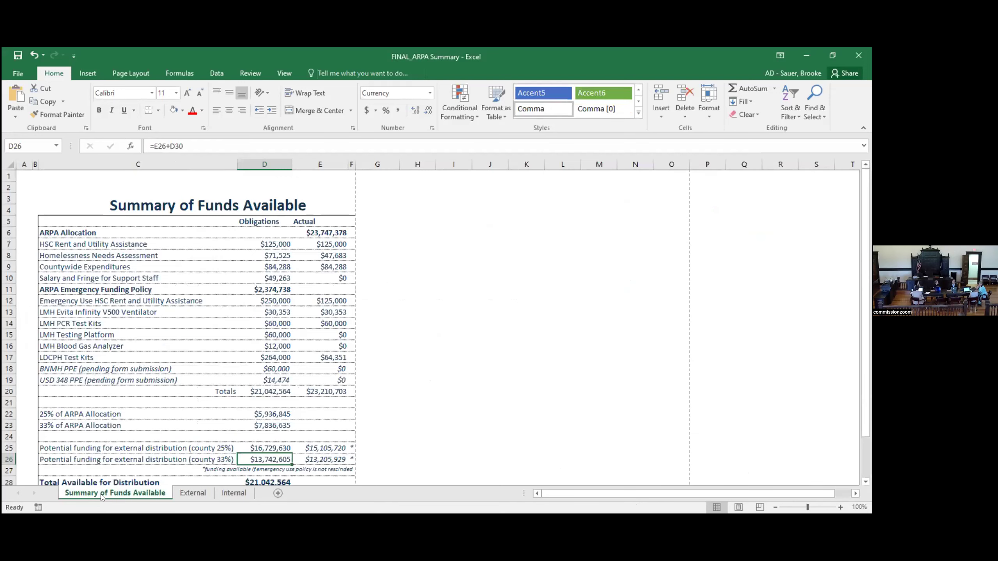
click(193, 494)
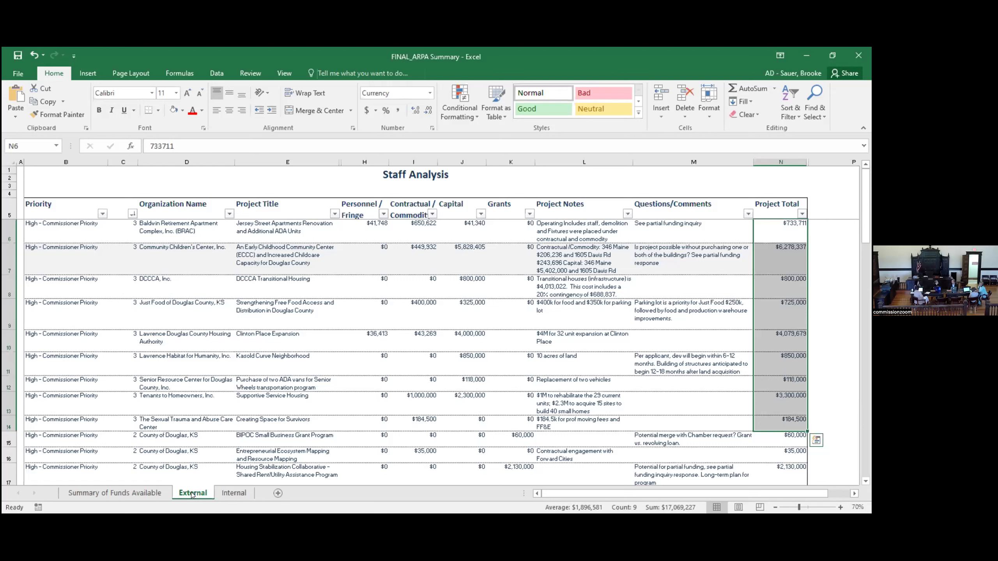
- Filter the External sheet's rating column C to show only projects with the value 3
click(133, 215)
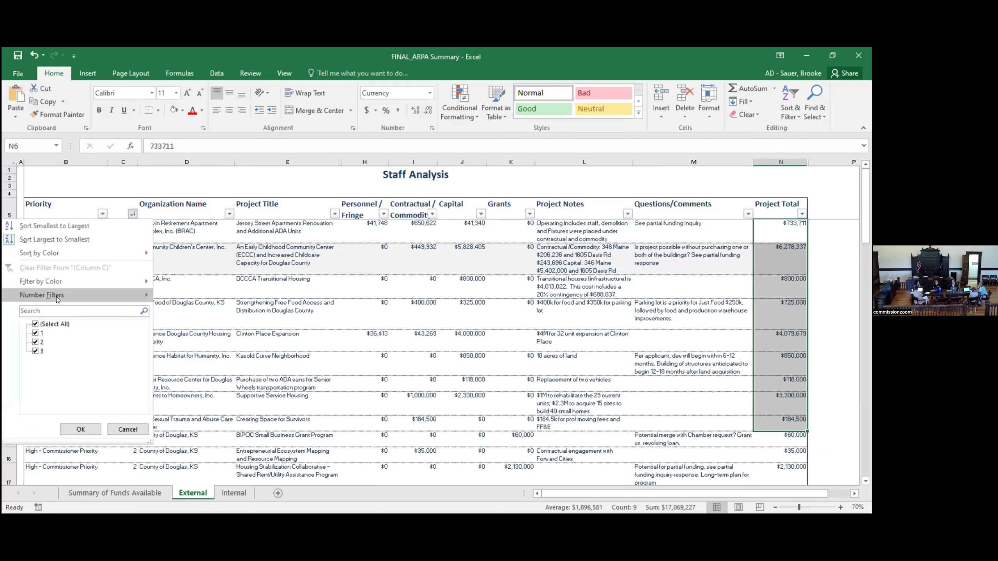
click(36, 323)
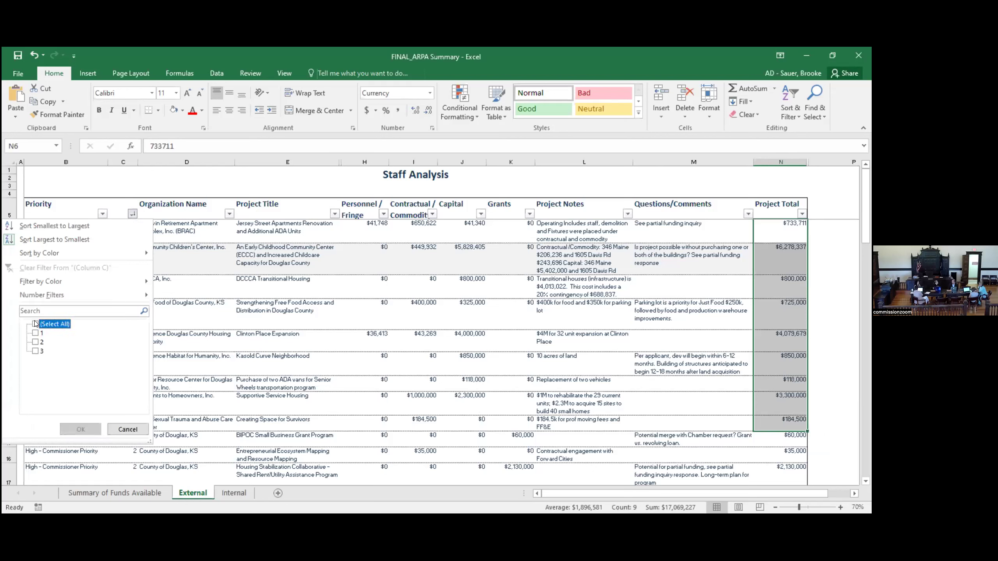
click(35, 352)
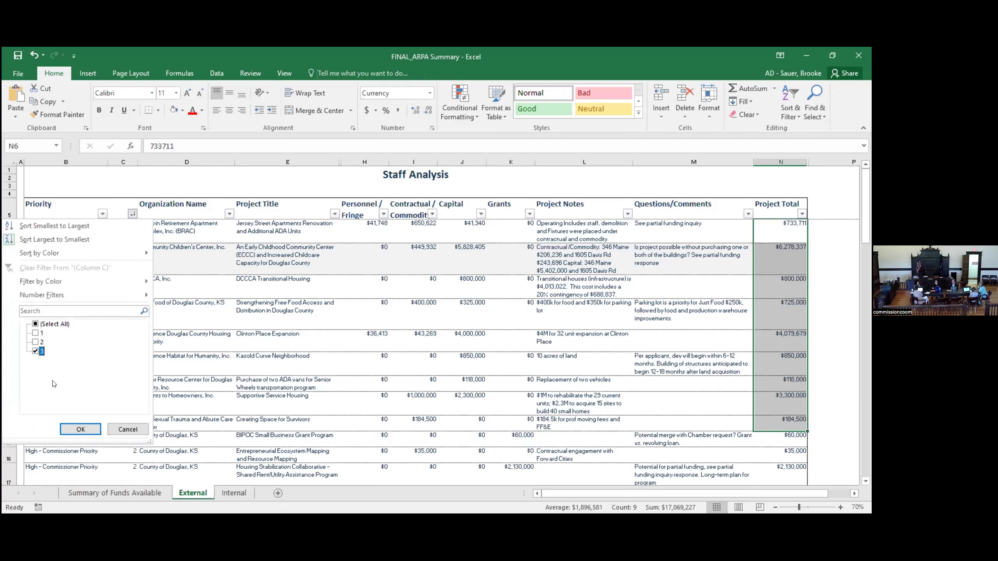
click(78, 429)
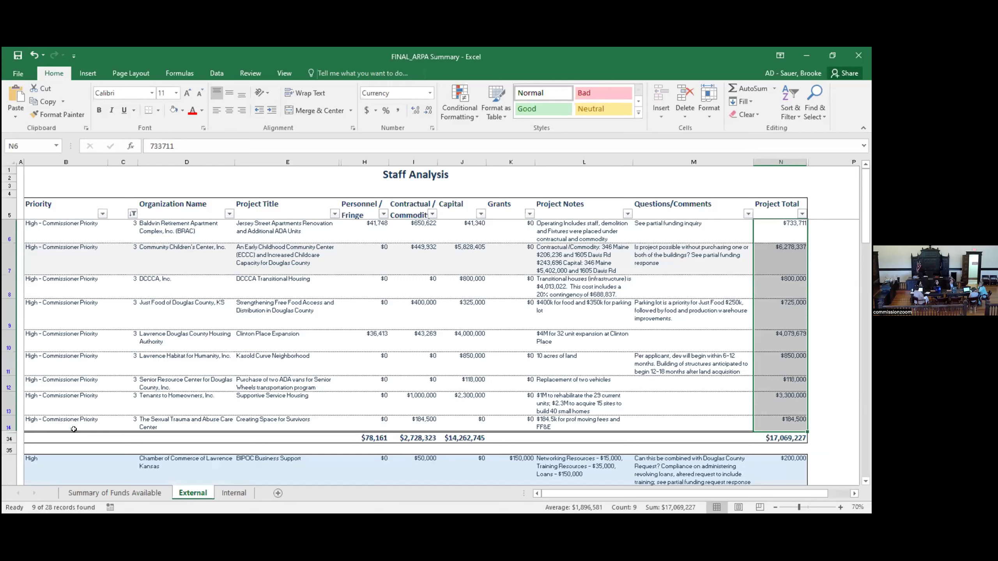
- Insert a blank column before Project Total and narrow it to roughly the width of the neighbouring amount columns
click(430, 347)
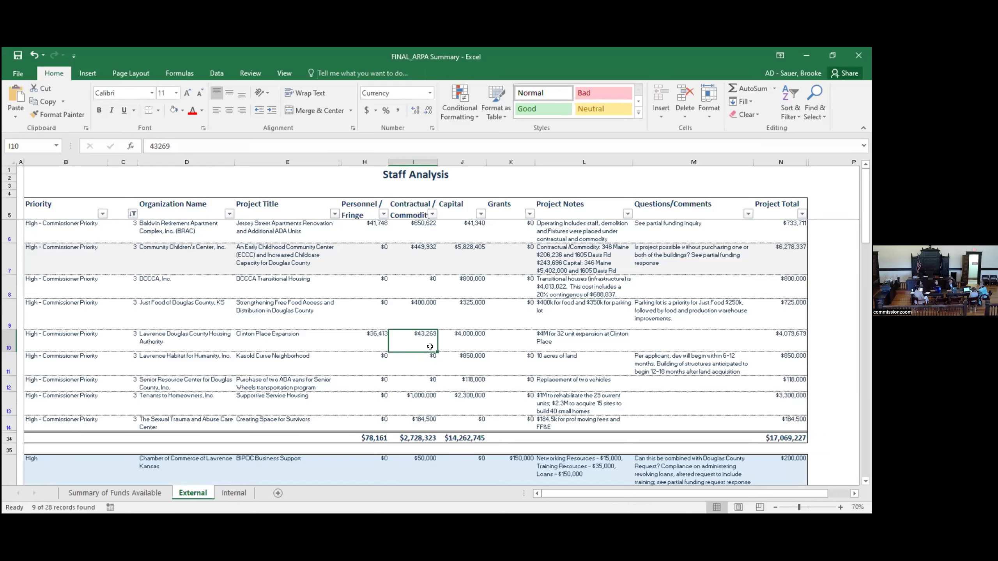
click(780, 161)
click(663, 92)
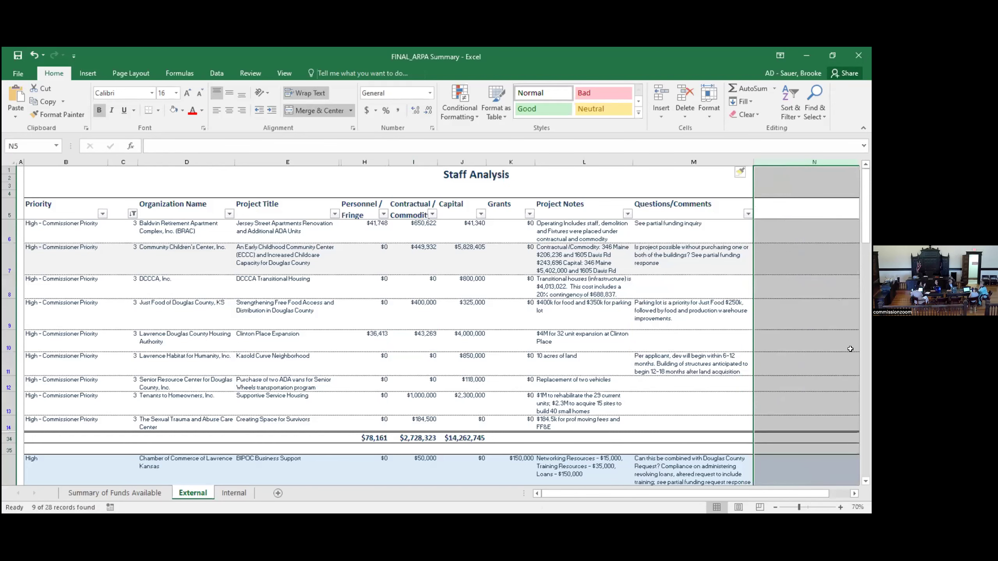
click(854, 494)
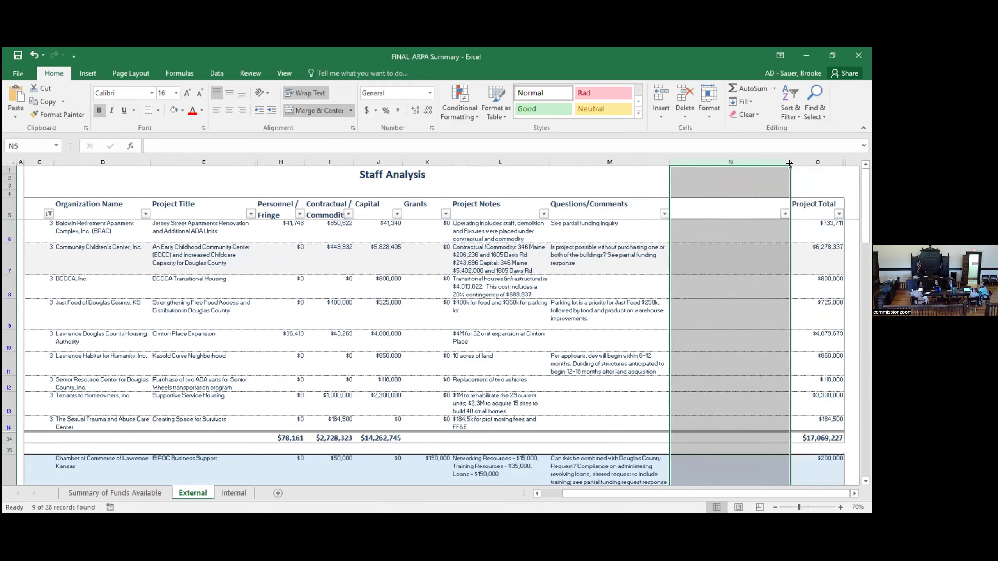
drag(788, 163, 734, 173)
- Enter 733,711 for the Jersey Street Apartments project in the new column N and copy the Project Total subtotal formula into that column
click(702, 229)
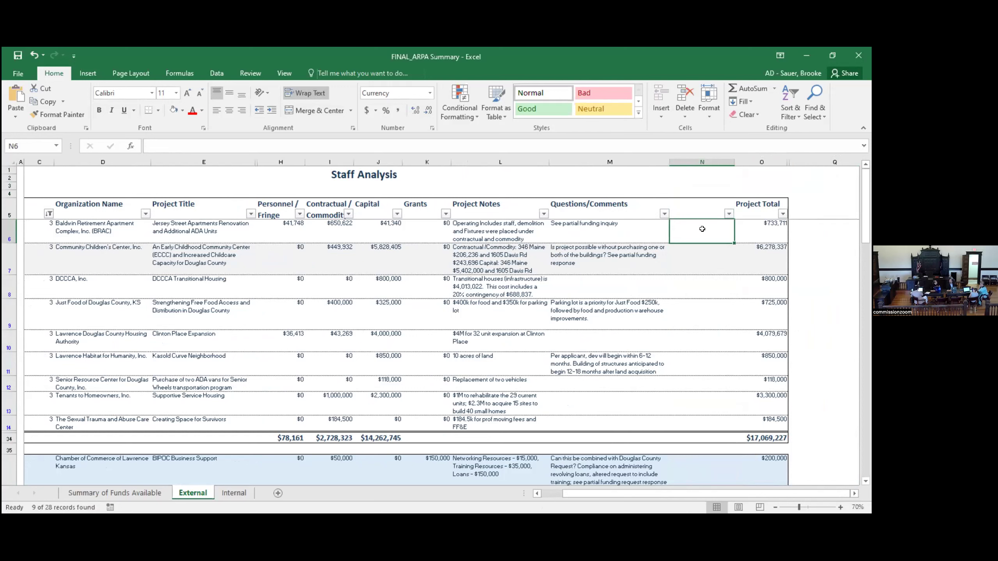
text(73)
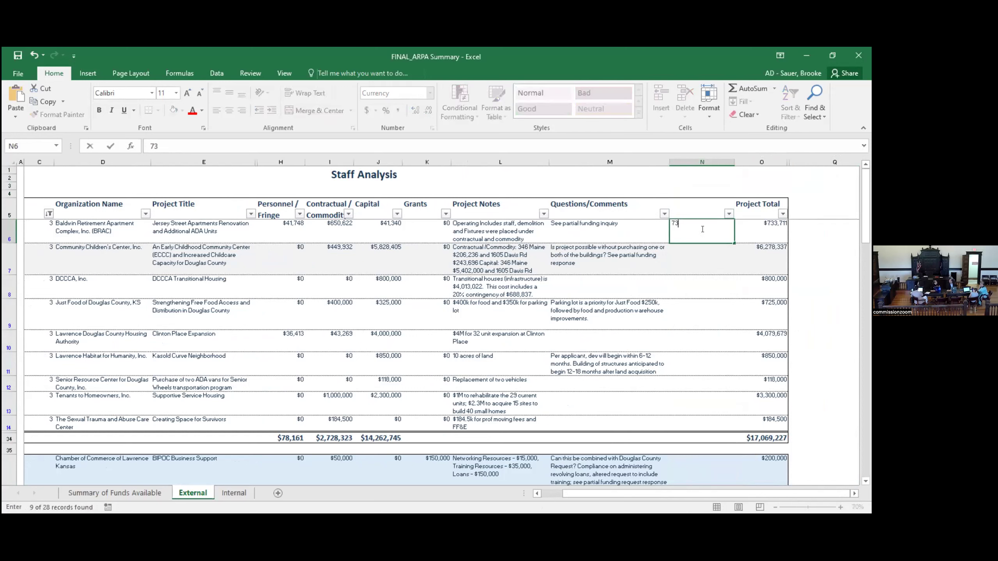
text(3,711)
key(Return)
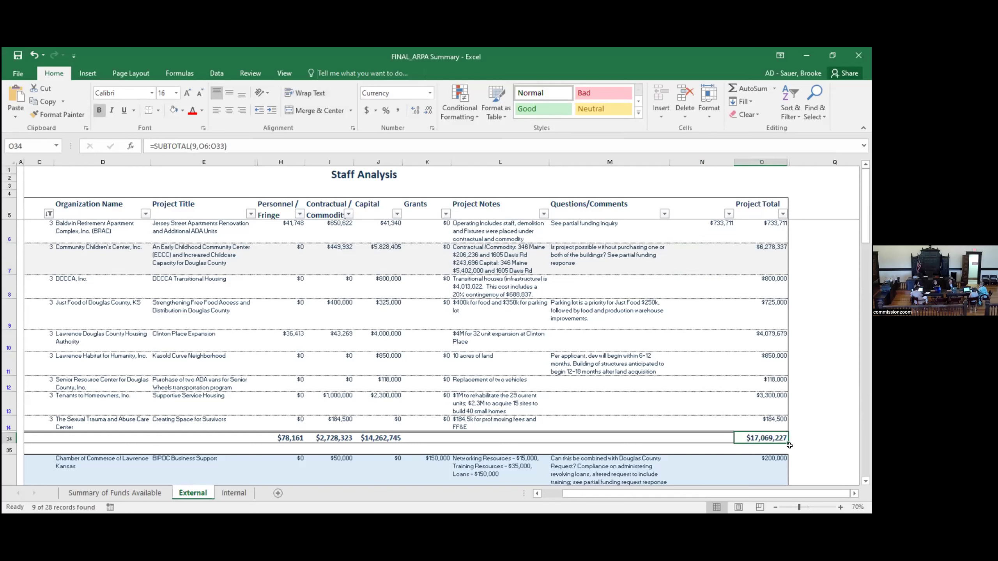
drag(788, 444, 697, 443)
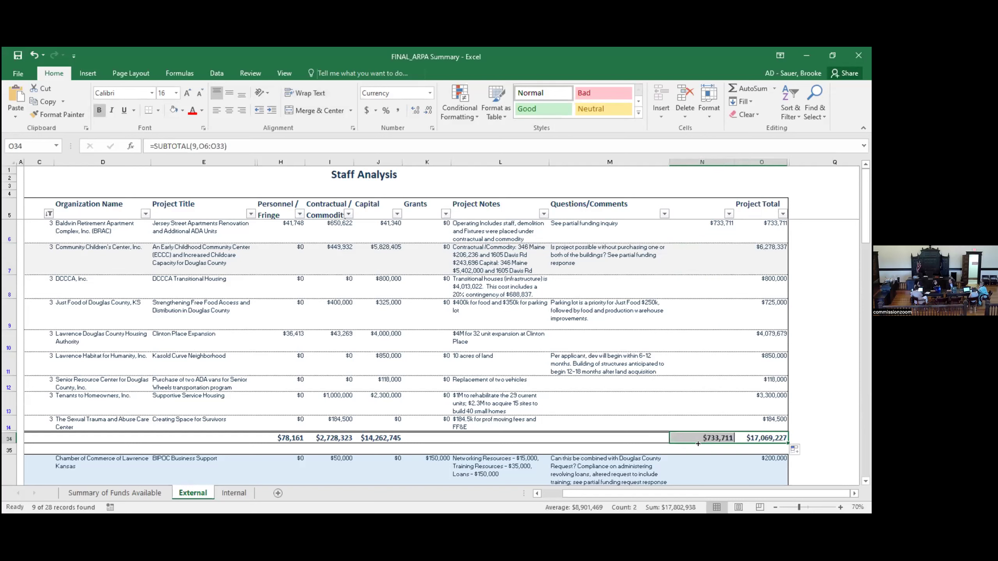
- Add the comment "Potential for MH Sales Tax funds" to the DCCCA Transitional Housing row under Questions/Comments
click(702, 264)
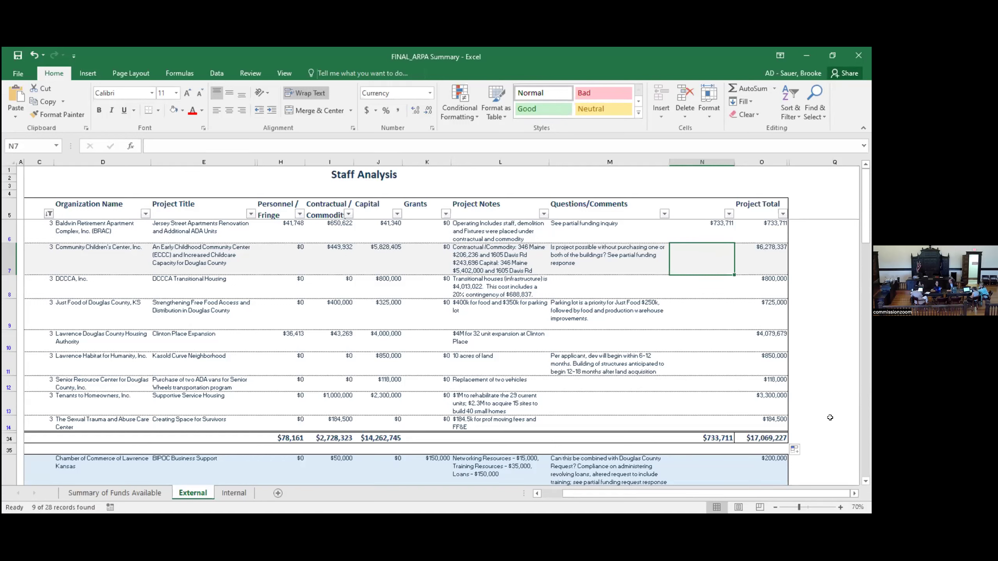
click(840, 508)
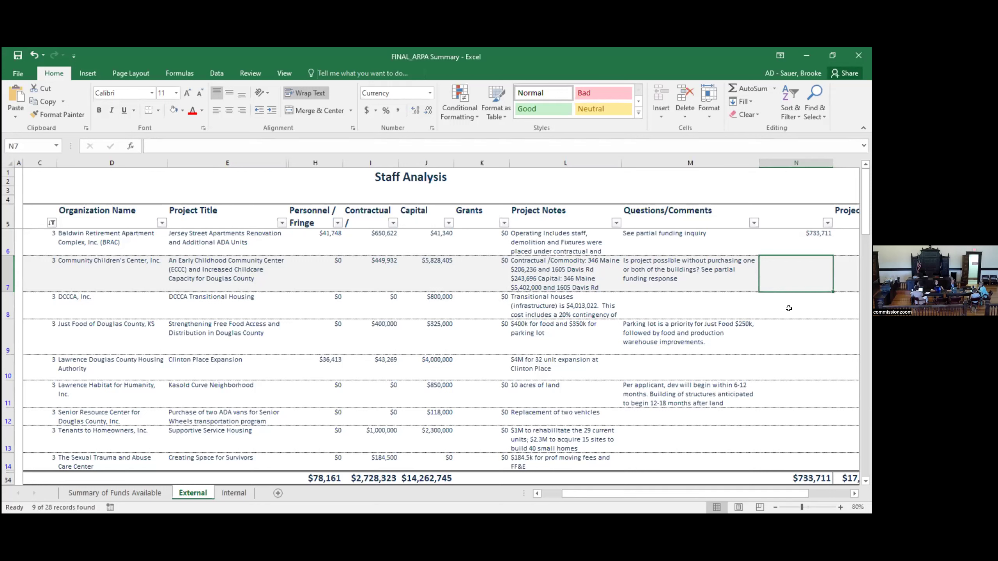
click(789, 309)
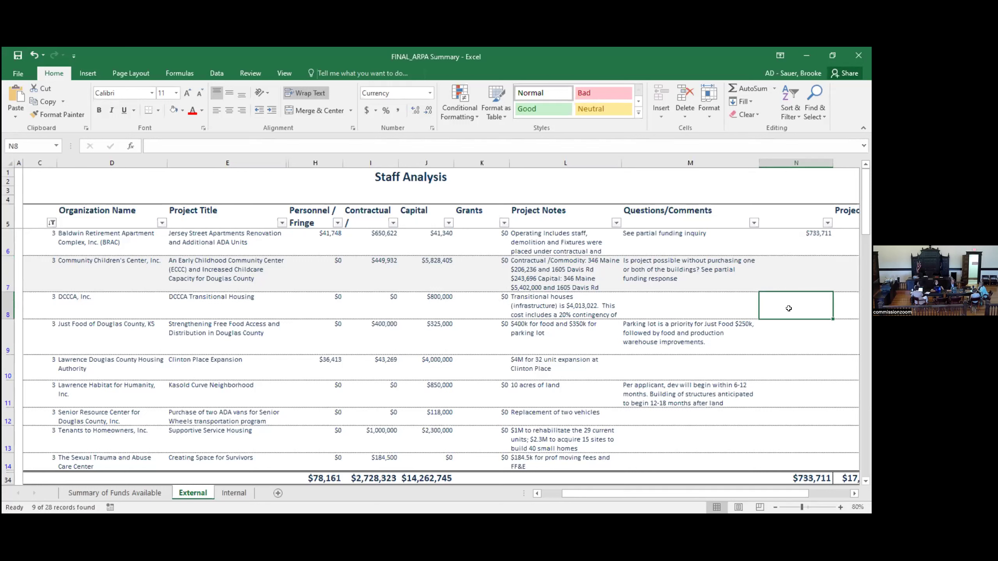
text(P)
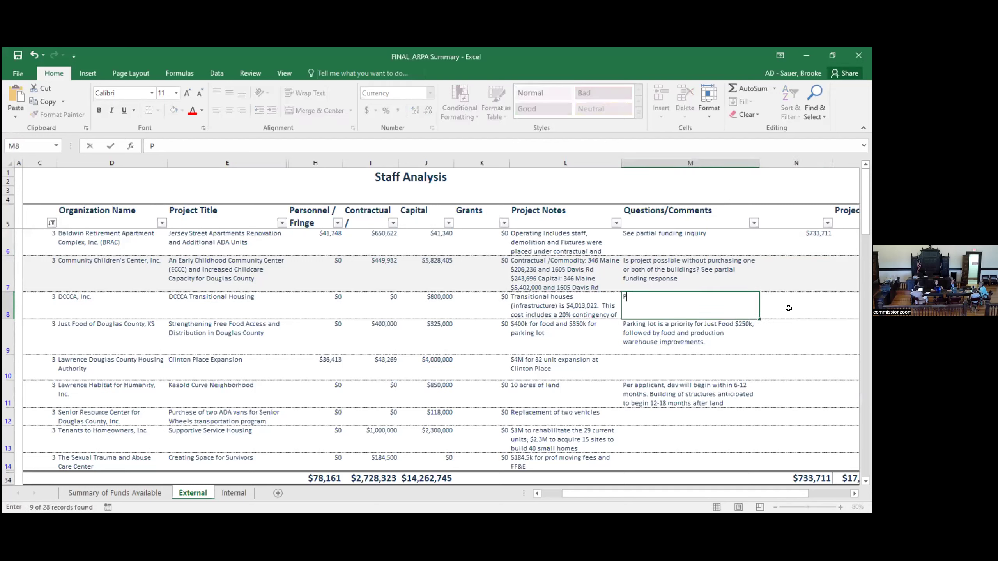
text(otential for MH)
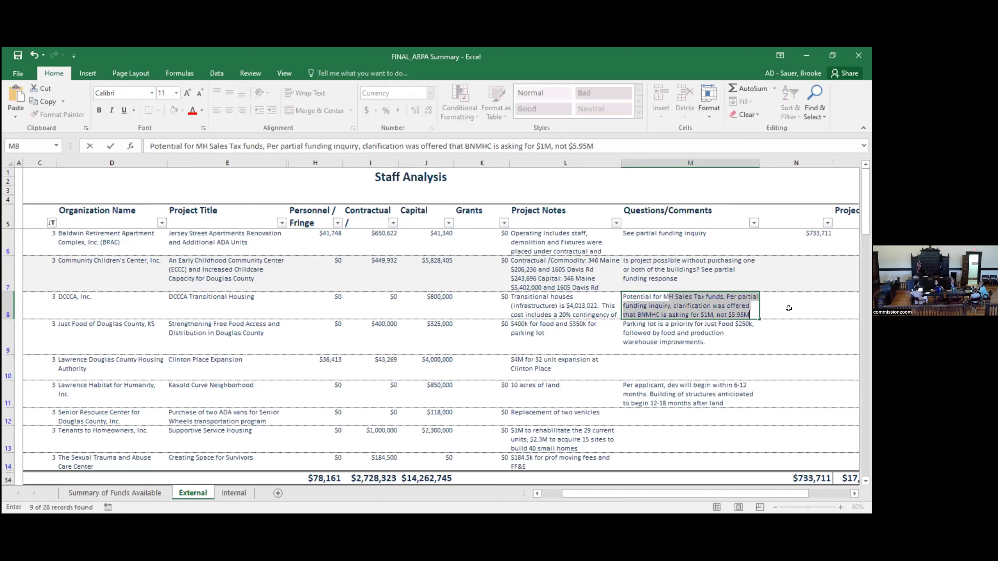
text( Sales tax funds)
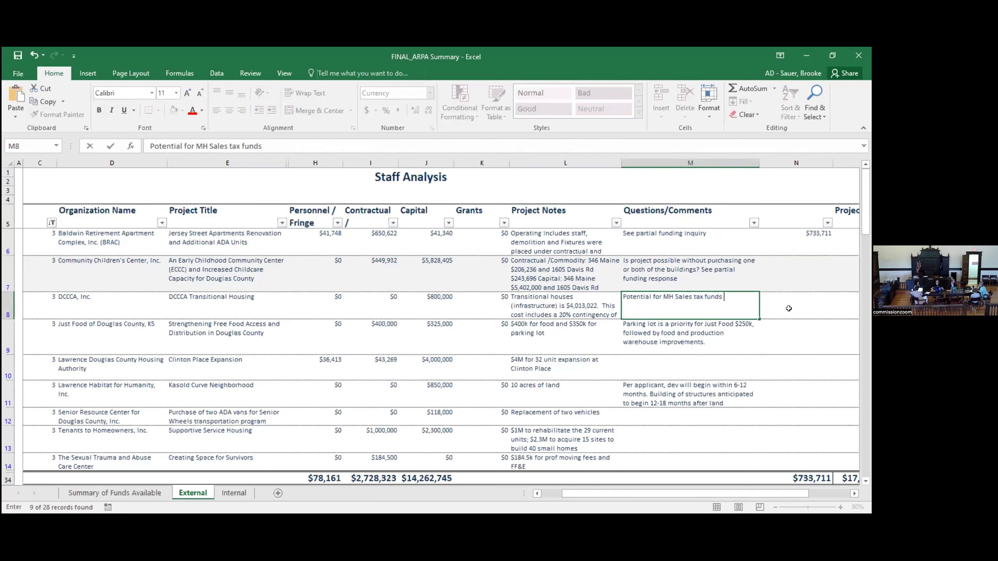
key(F2)
click(695, 295)
key(BackSpace)
text(T)
key(Return)
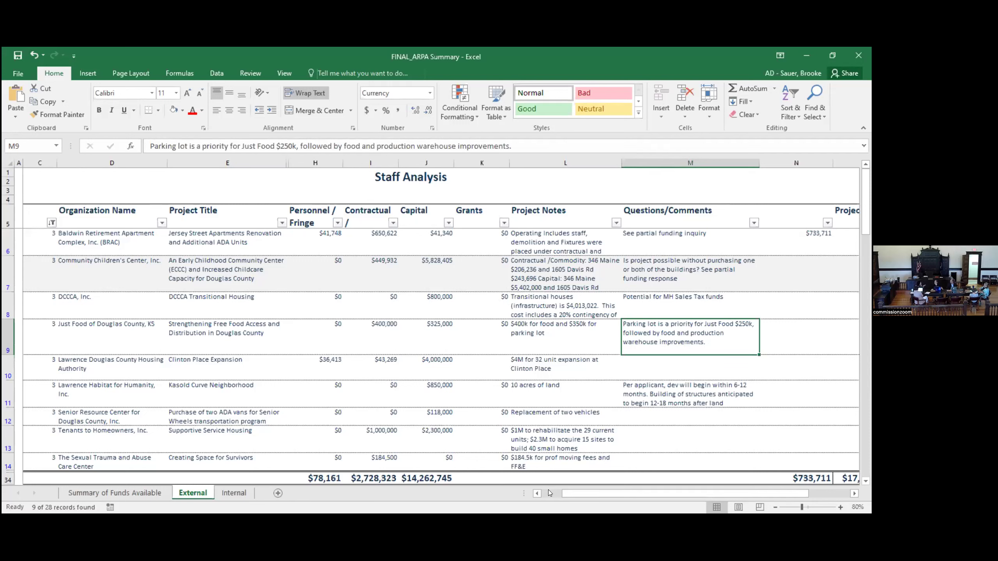
- Append "Study session" to the Questions/Comments entry of the Community Children's Center project
click(658, 277)
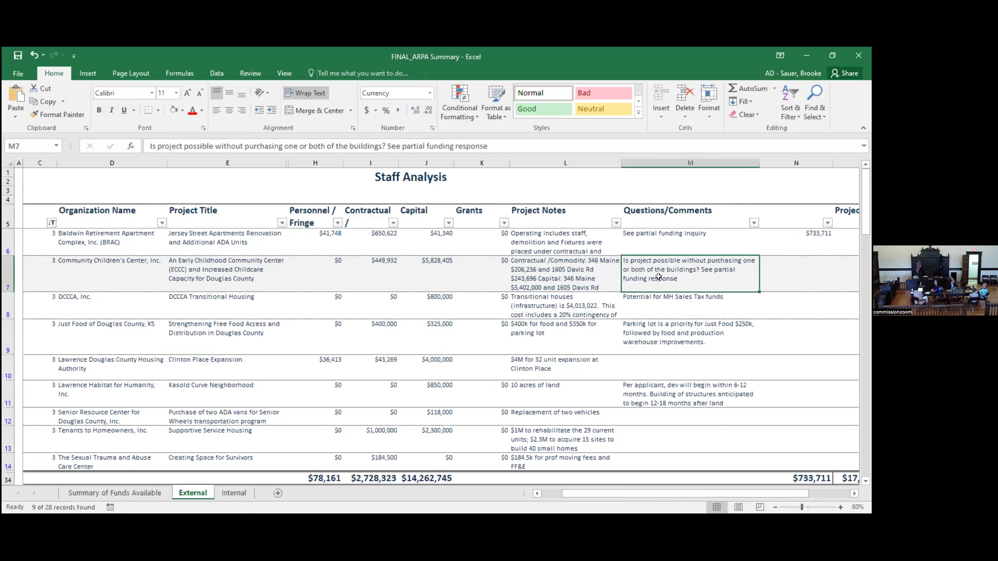
click(493, 142)
text(Study session)
key(Return)
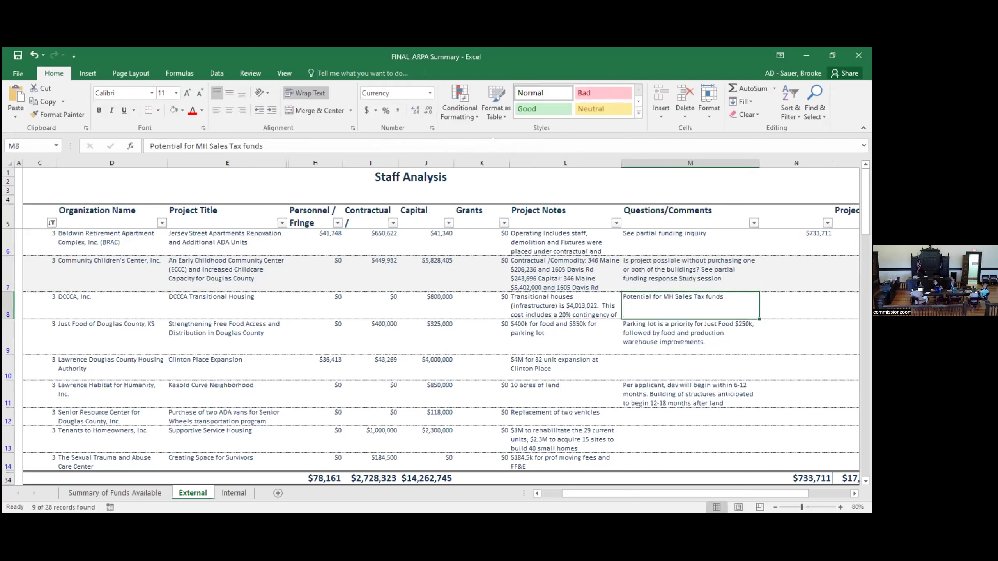
- Append ". Study Session" to the DCCCA Transitional Housing comment
double_click(729, 295)
text(. Study Ses)
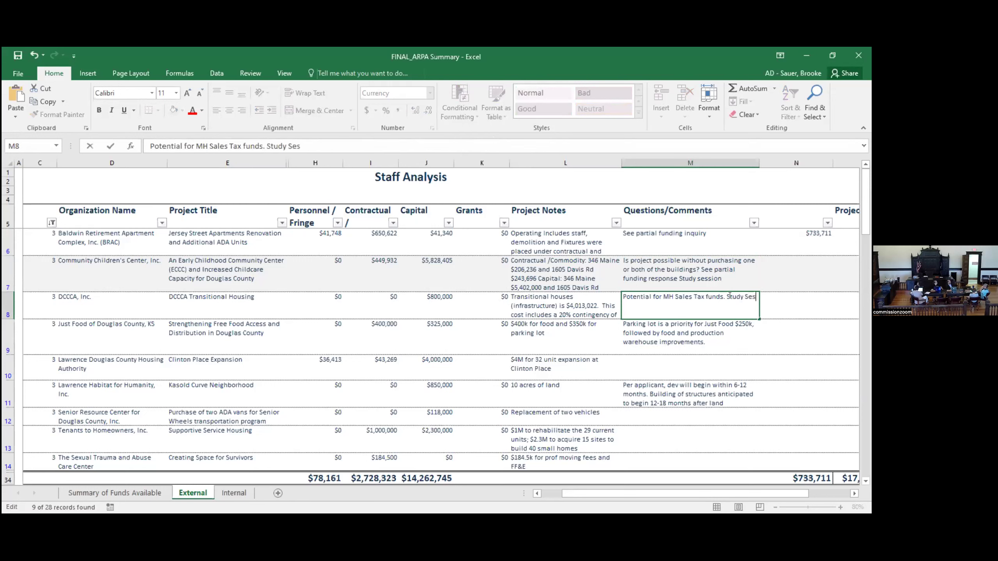
text(sion)
key(Return)
- Correct the parking lot amount in the Just Food project notes to $325k
click(804, 337)
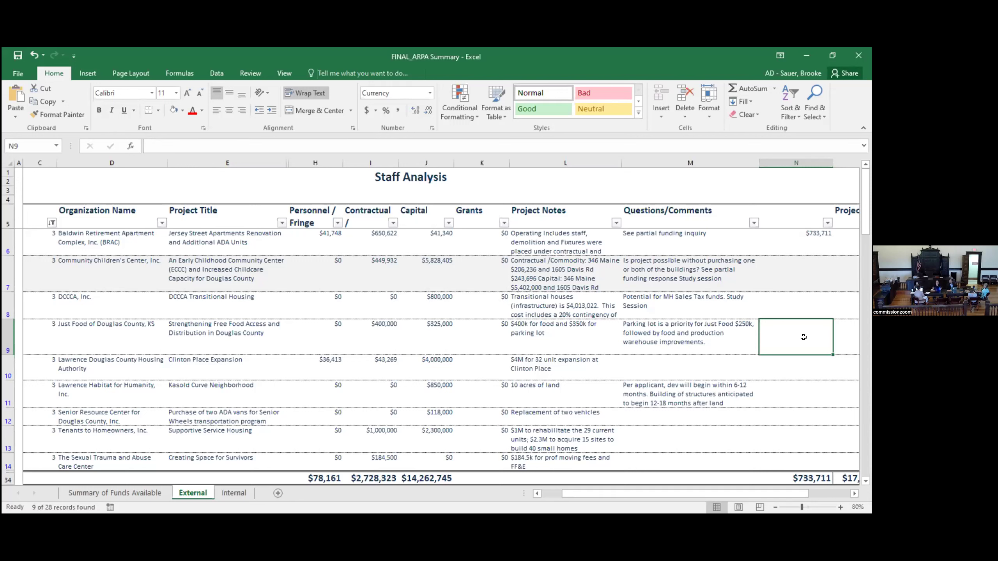
click(435, 340)
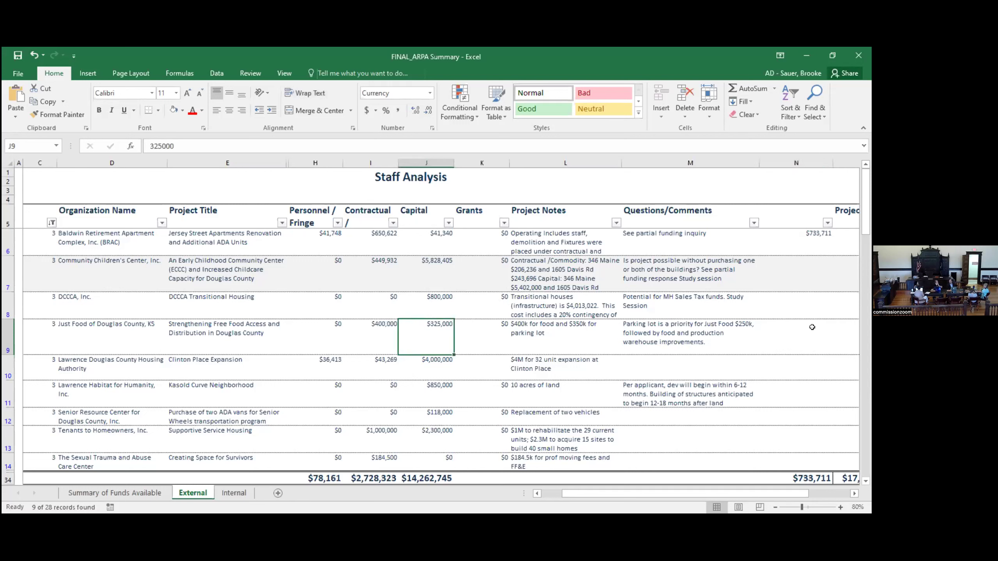
click(762, 332)
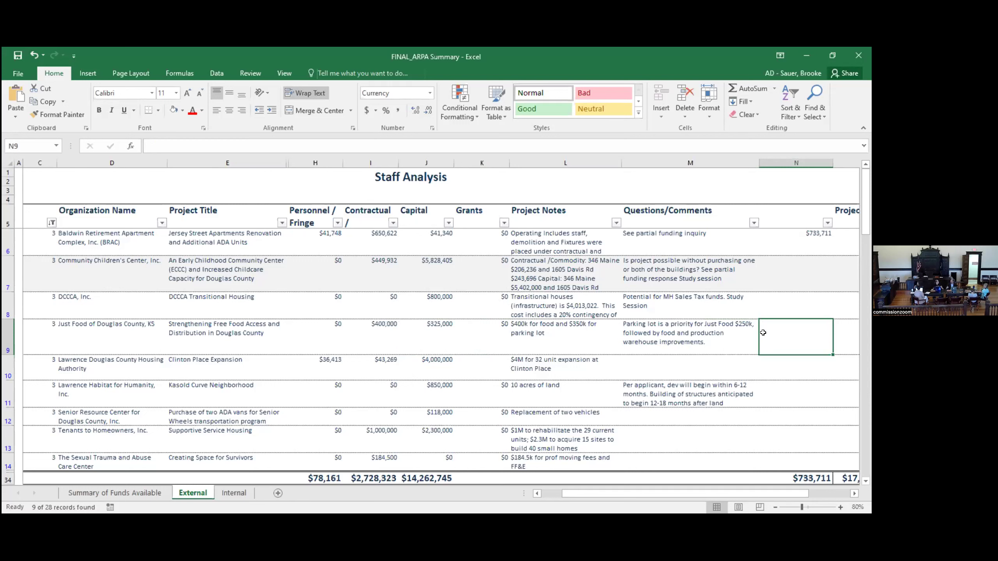
click(571, 325)
double_click(573, 325)
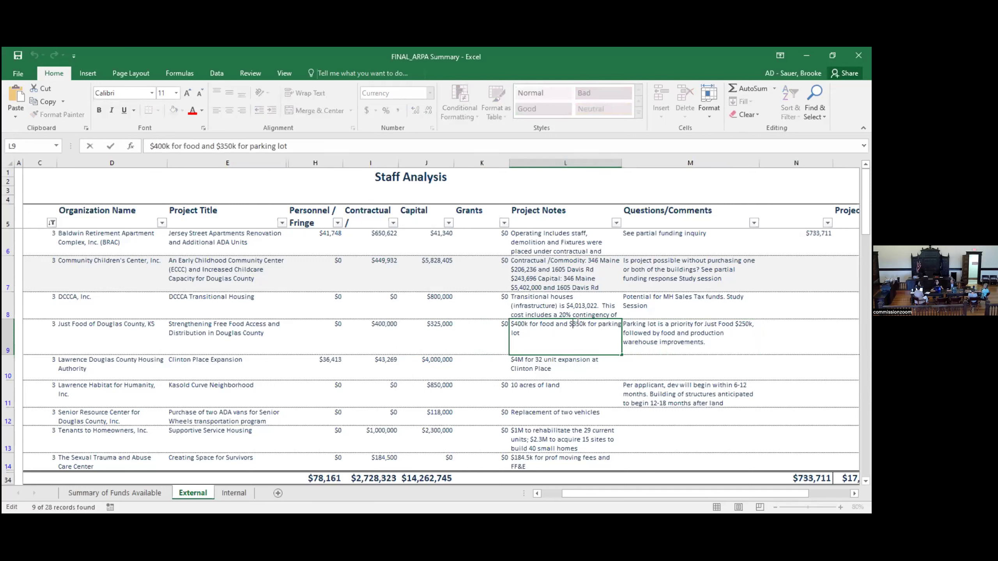
text(2)
key(Delete)
- Enter 325000 for the Just Food of Douglas County project in column N
click(796, 339)
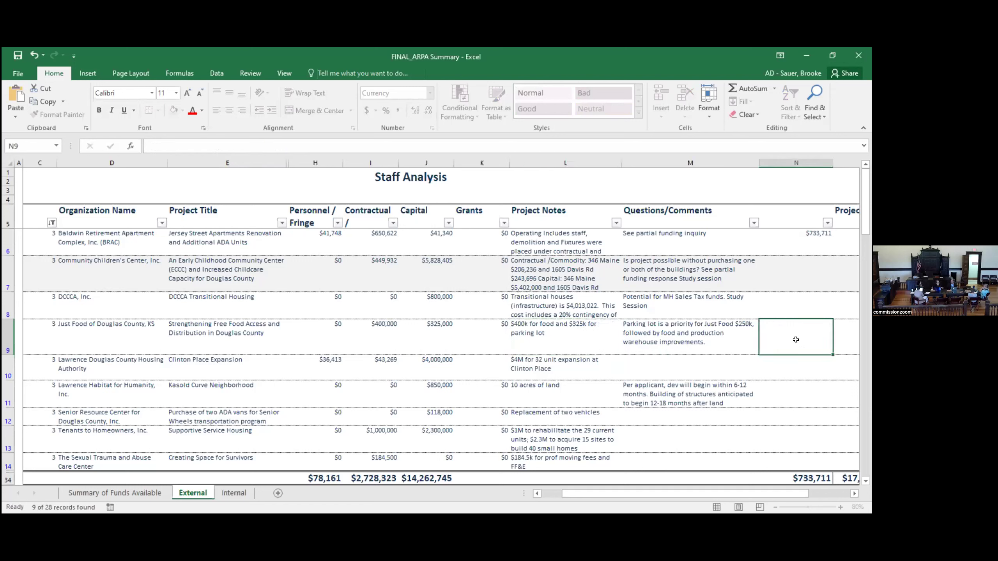
text(325000)
key(Return)
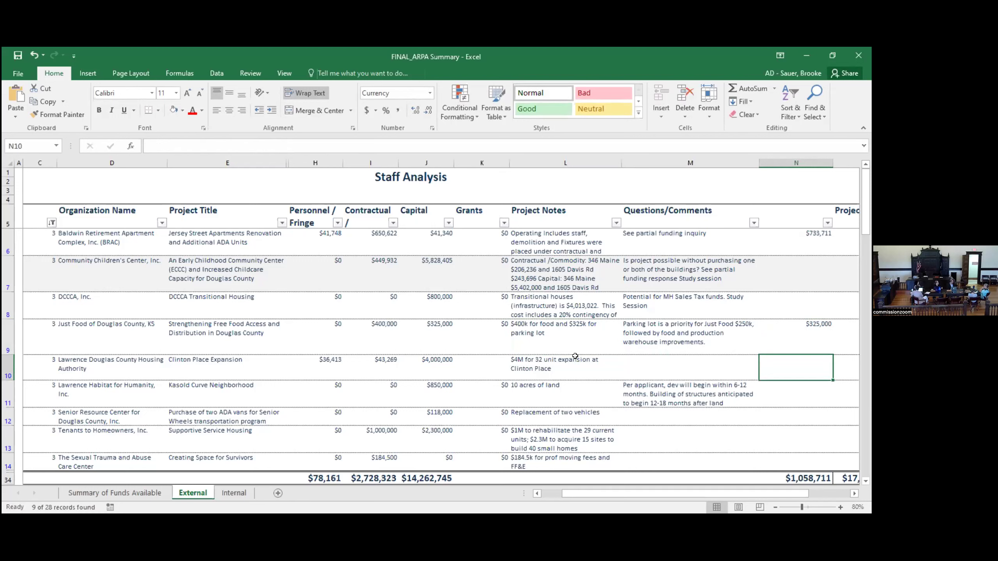
- Enter 4,079,679 for Clinton Place Expansion and 850,000 for Kasold Curve Neighborhood in column N
click(775, 508)
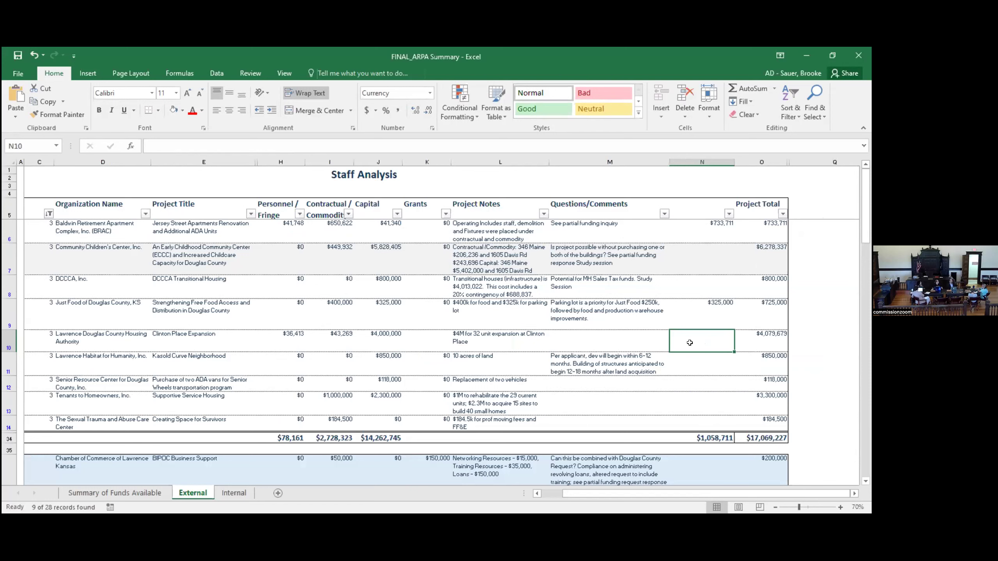
text(4,07)
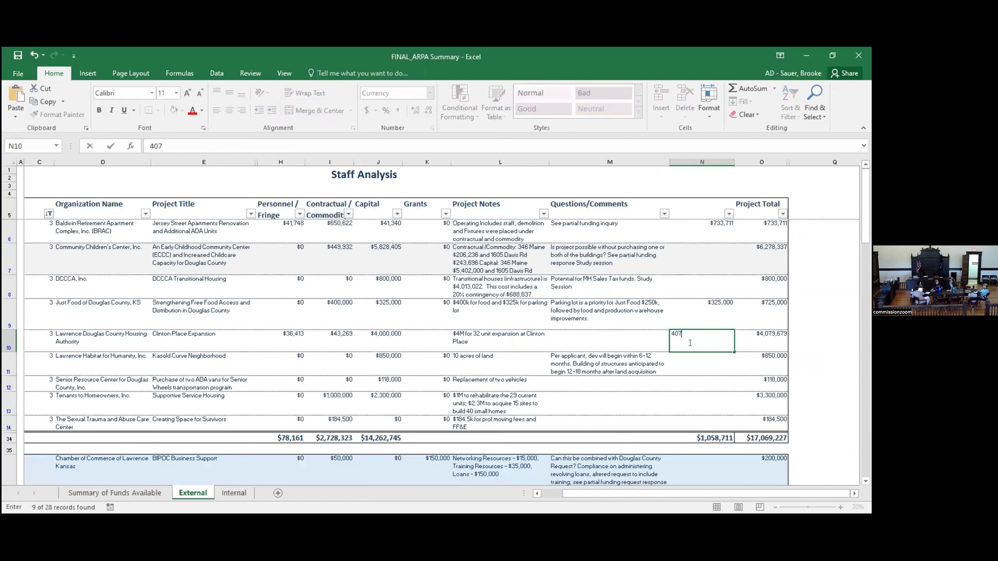
text(9,679)
key(Return)
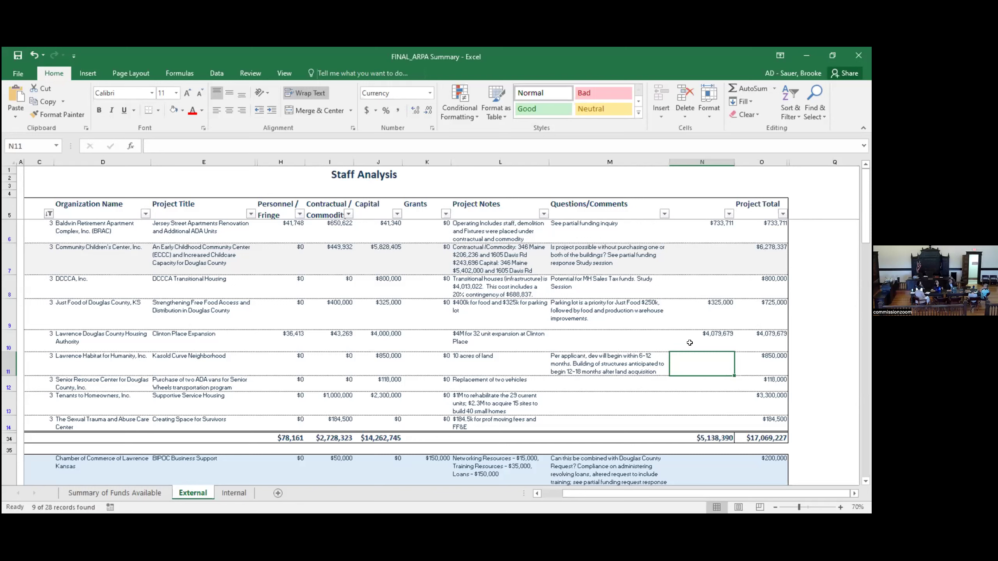
text(850,000)
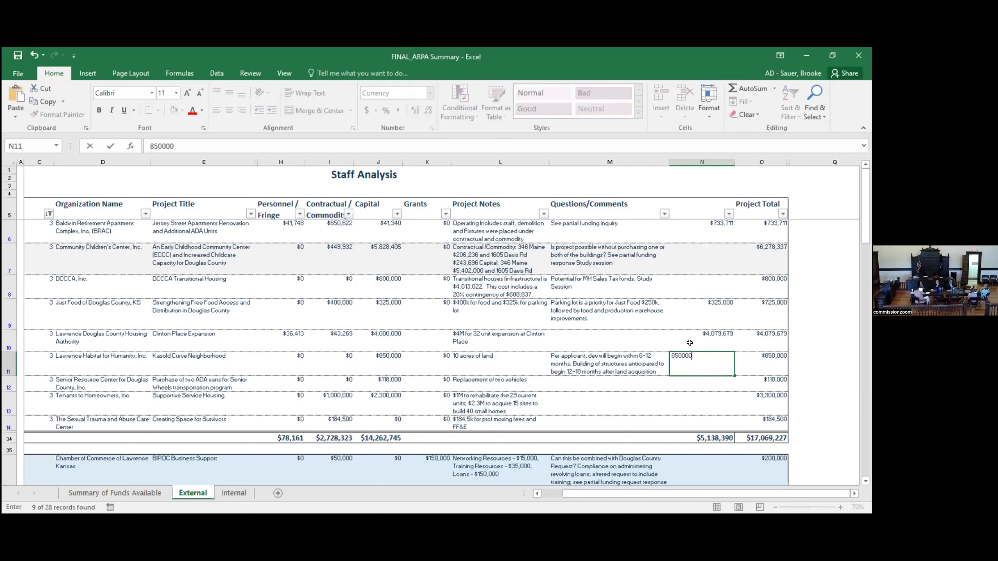
key(Return)
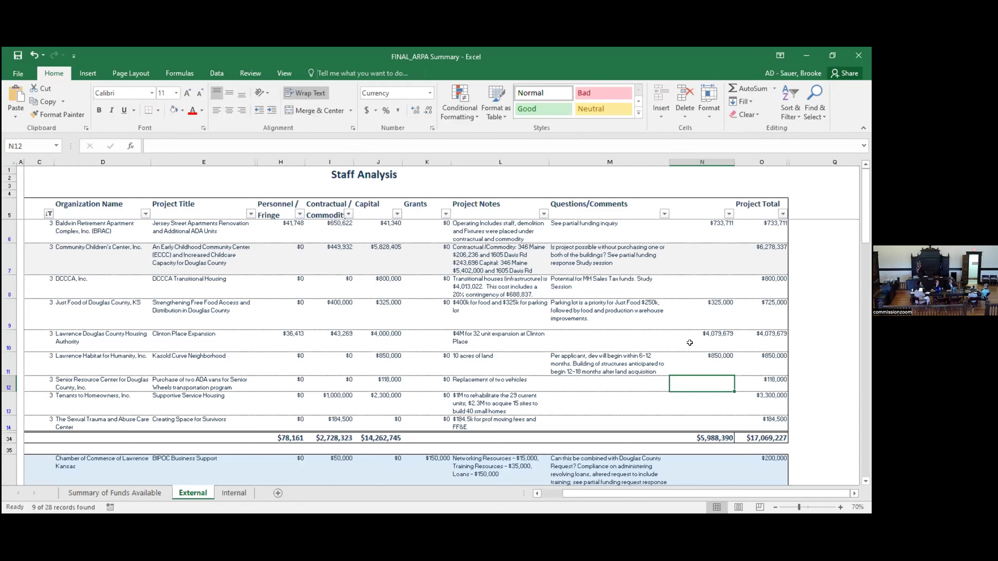
- Enter 118000 in column N for the Senior Resource Center's purchase of two ADA vans
text(118)
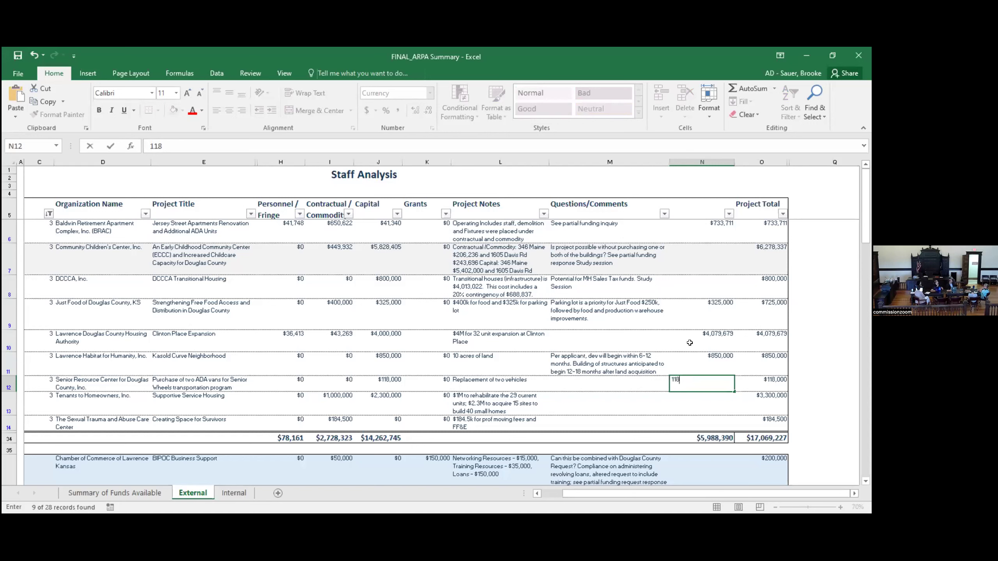
text(000)
key(Return)
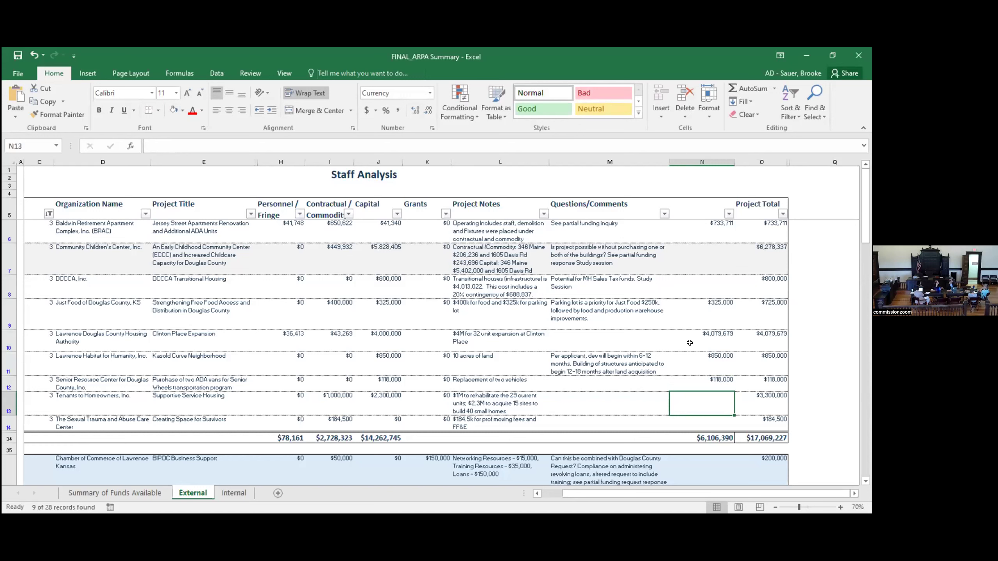
key(Up)
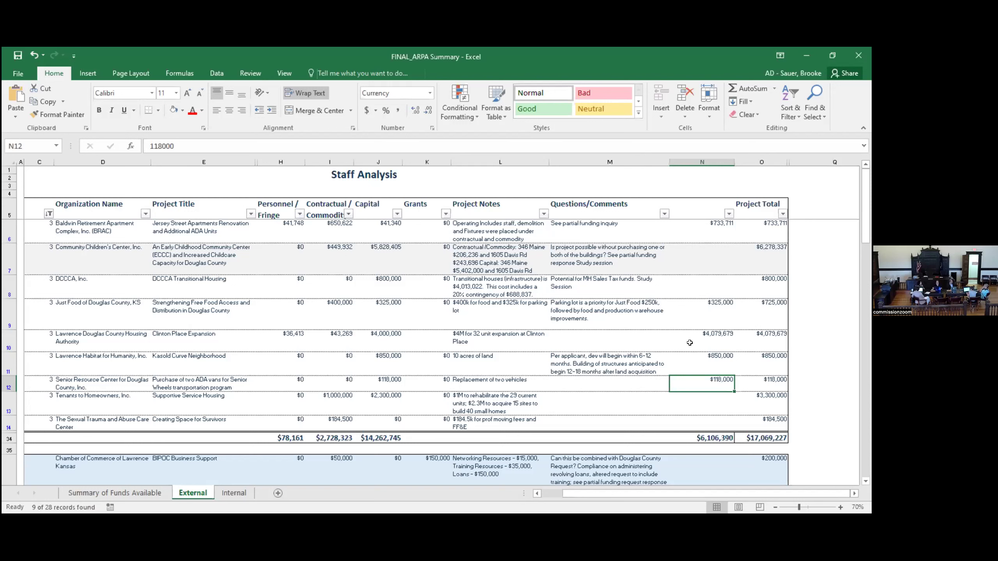
- Add the comment "Potential work session" to the Tenants to Homeowners Supportive Service Housing project
click(602, 401)
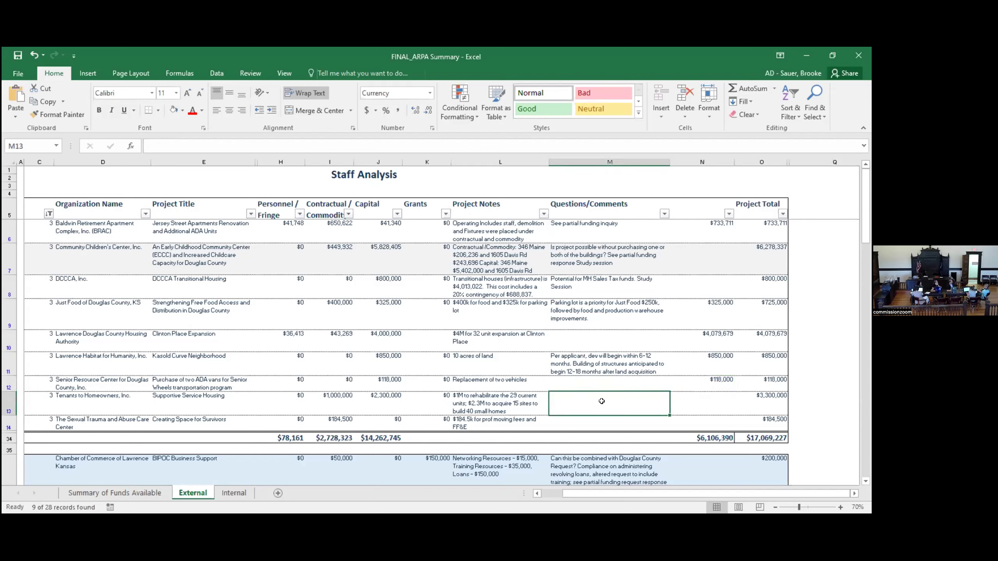
text(Potenti)
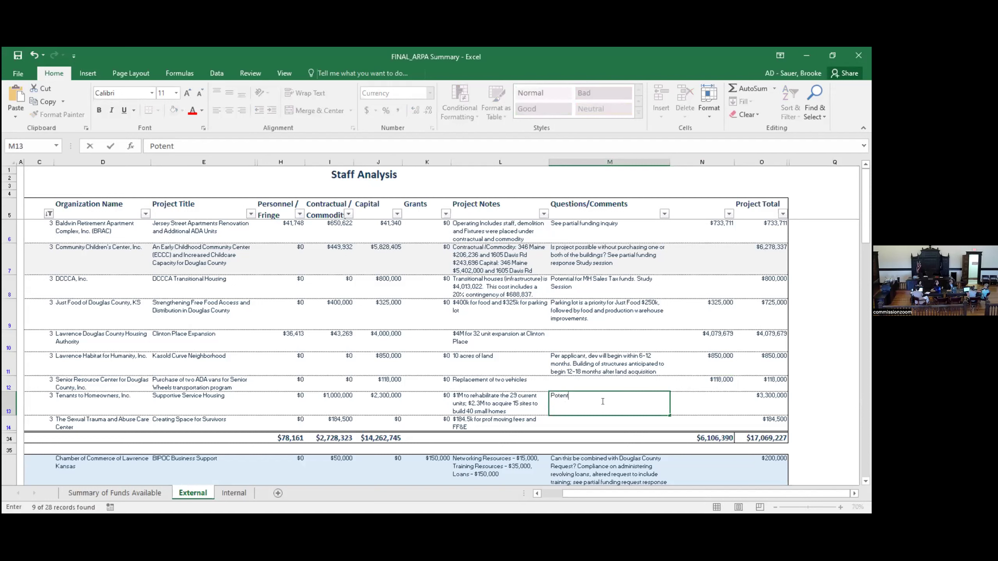
text(al work session)
key(Return)
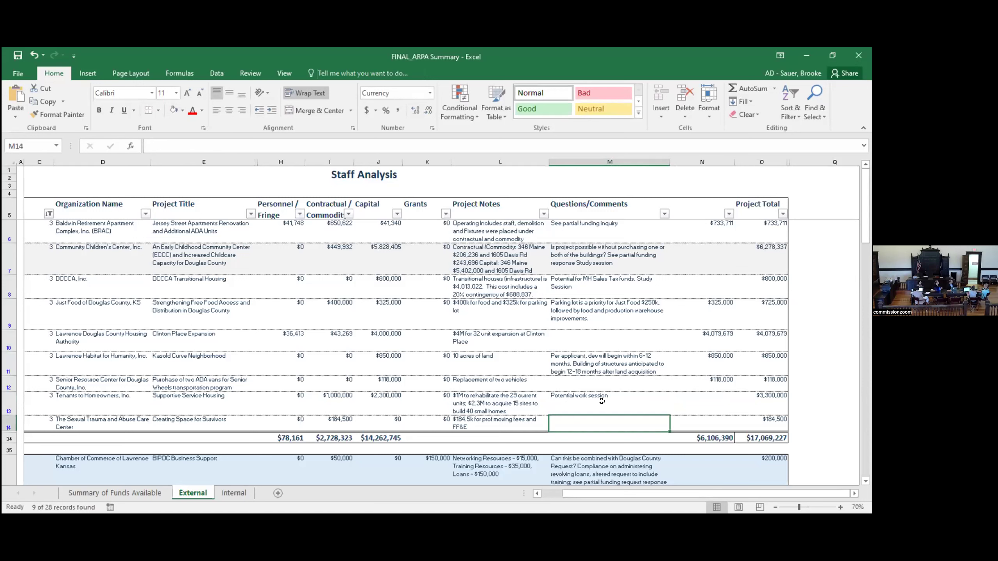
- Enter 184500 in column N for the Creating Space for Survivors project
key(Right)
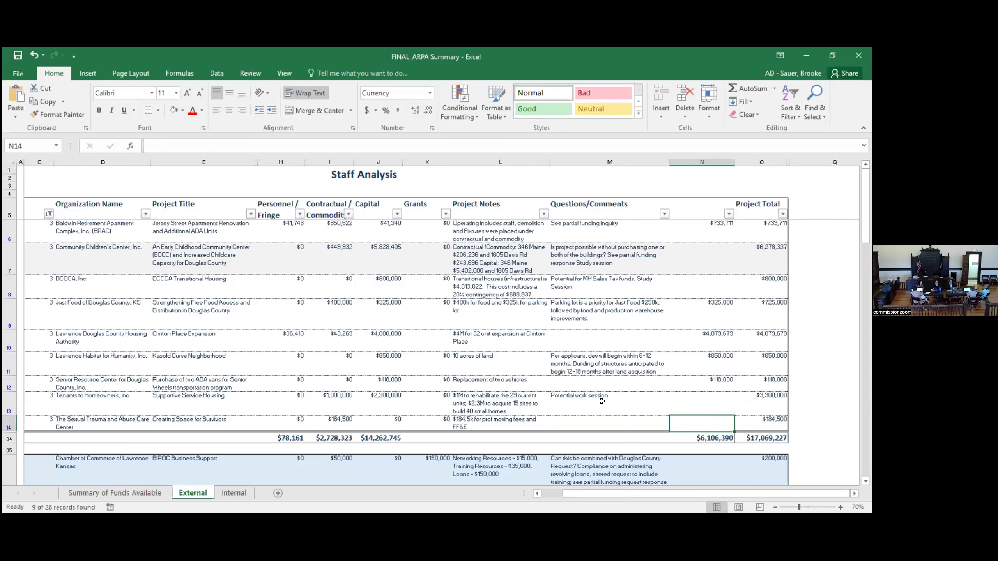
text(184500)
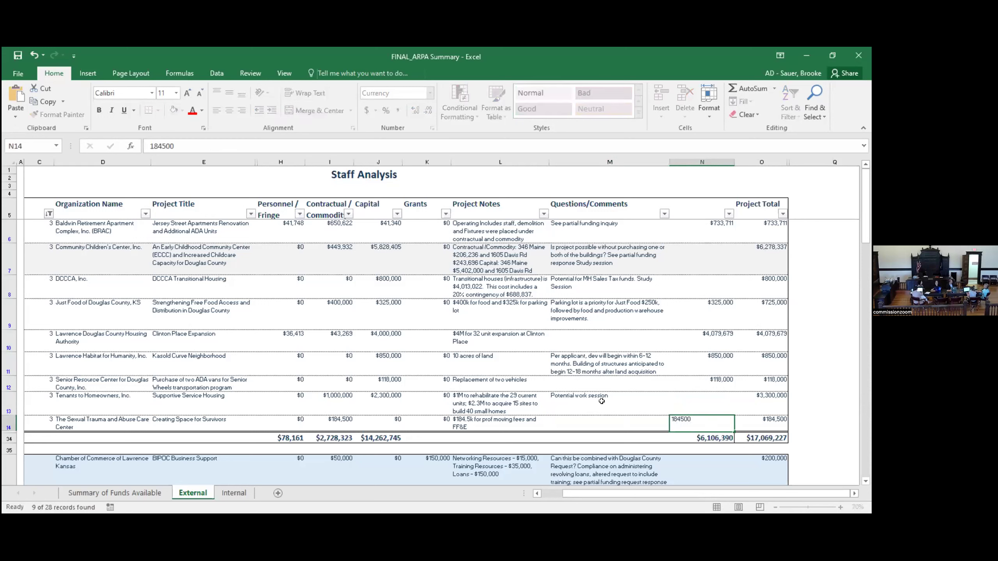
key(Return)
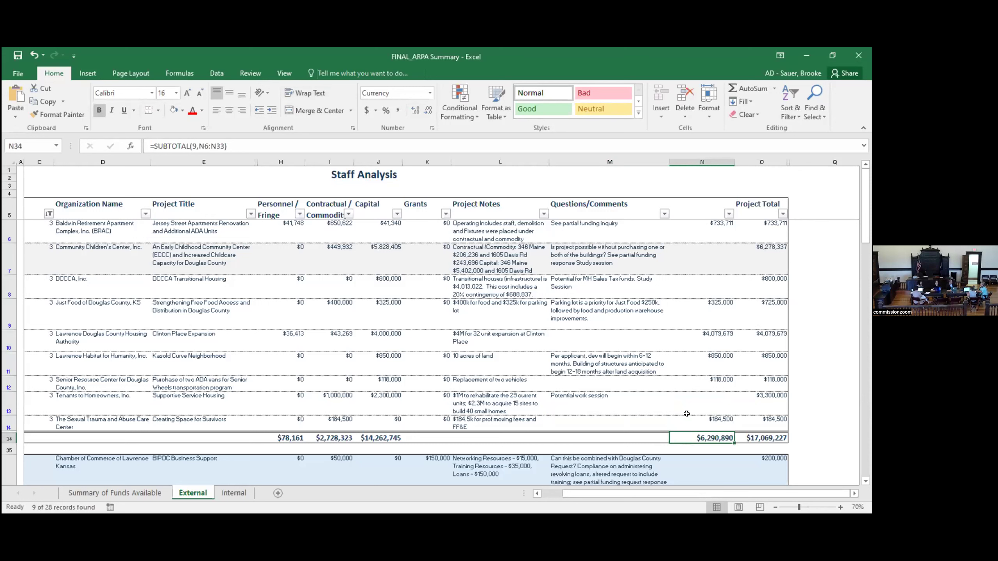
right_click(694, 438)
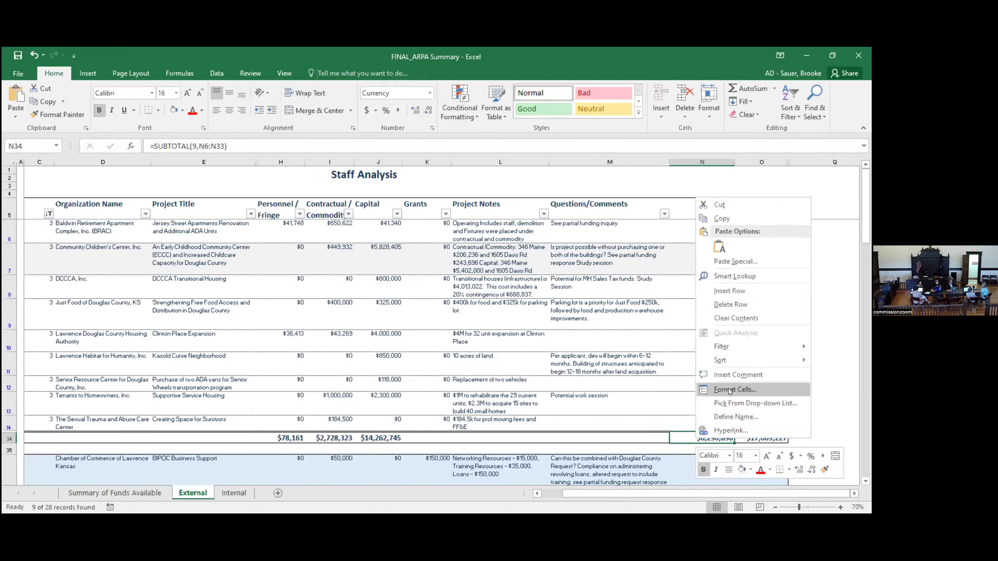
click(757, 387)
click(764, 384)
click(764, 384)
click(791, 499)
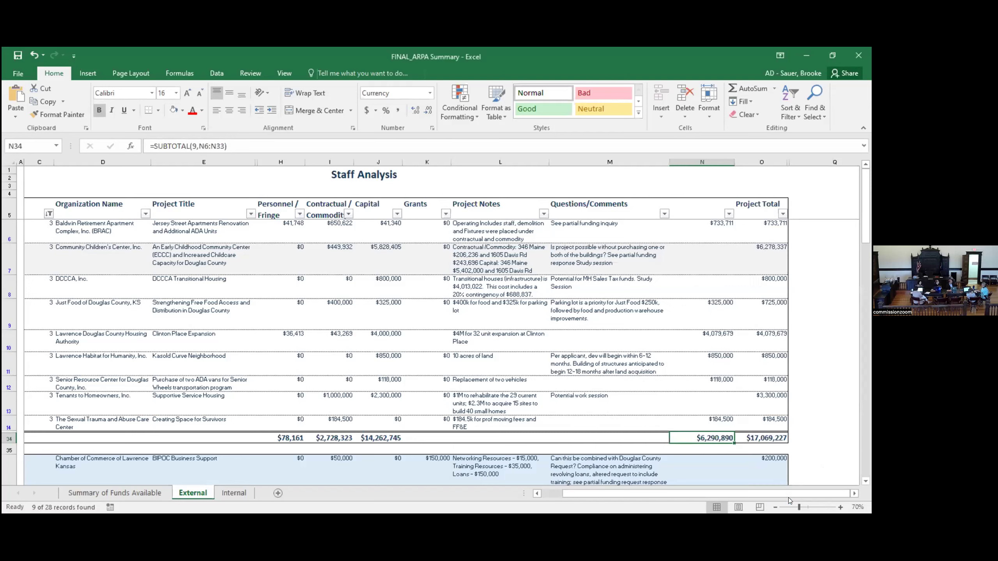
click(696, 258)
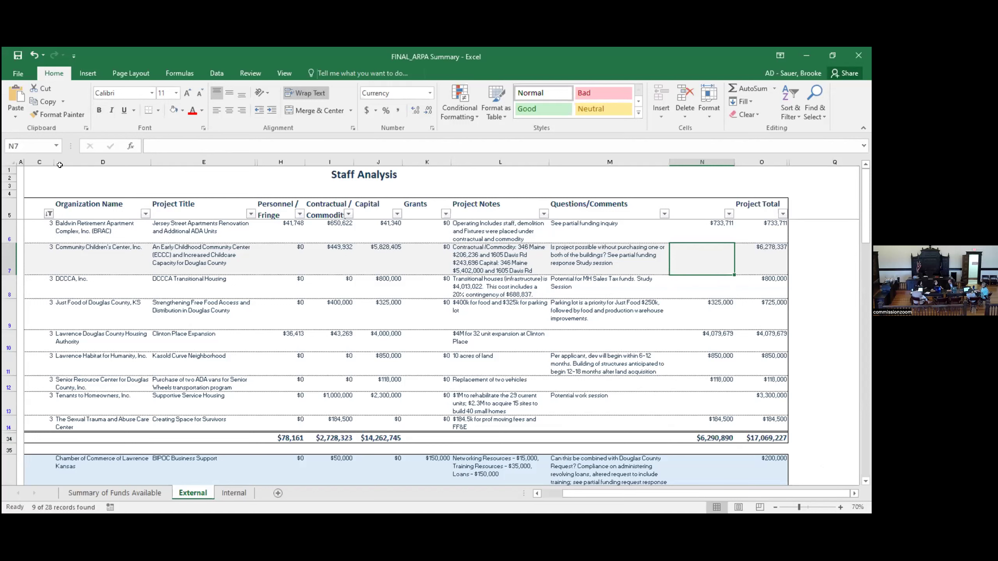
- Change the column C filter to show only the projects rated 2 instead of those rated 3
click(48, 214)
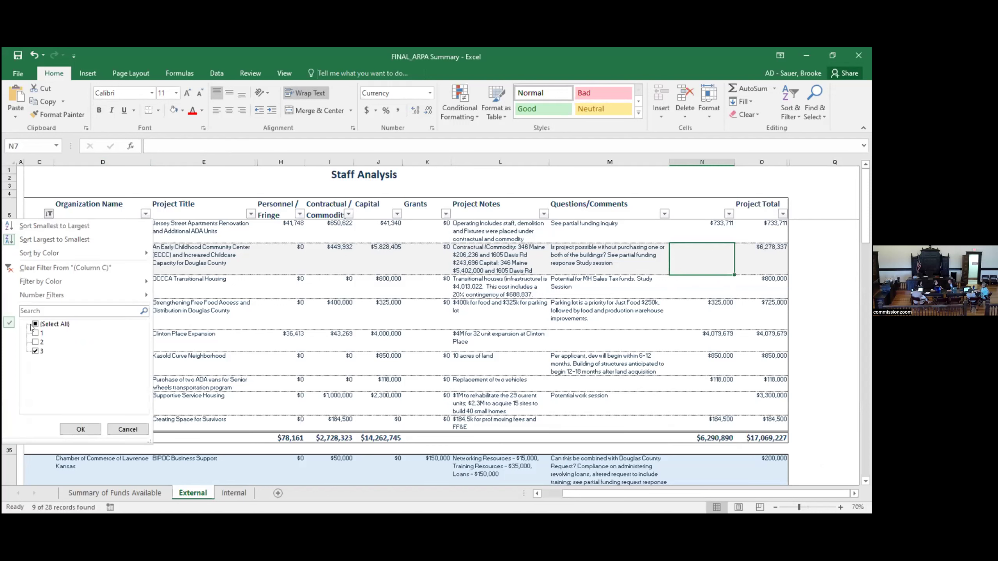
click(37, 343)
click(36, 351)
click(79, 429)
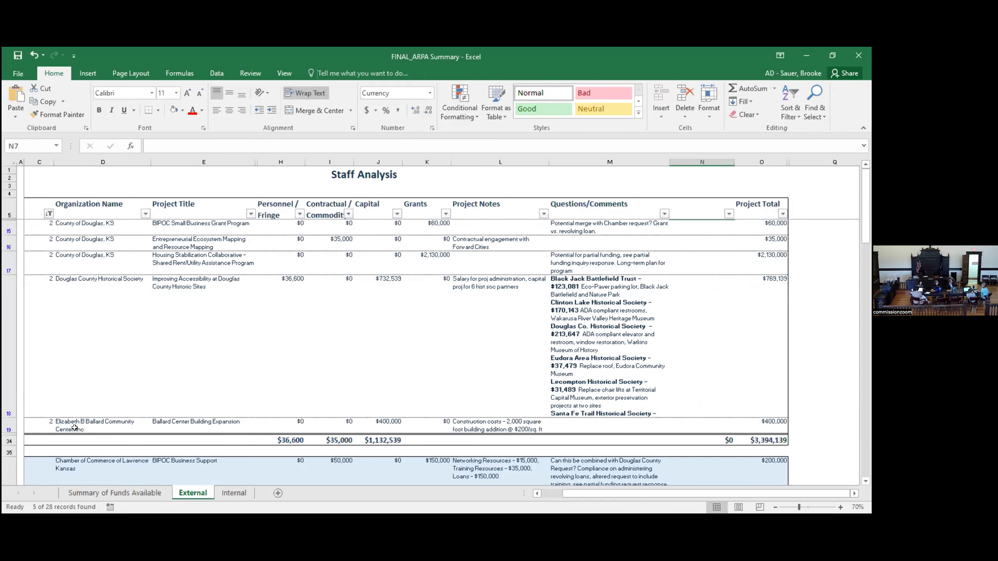
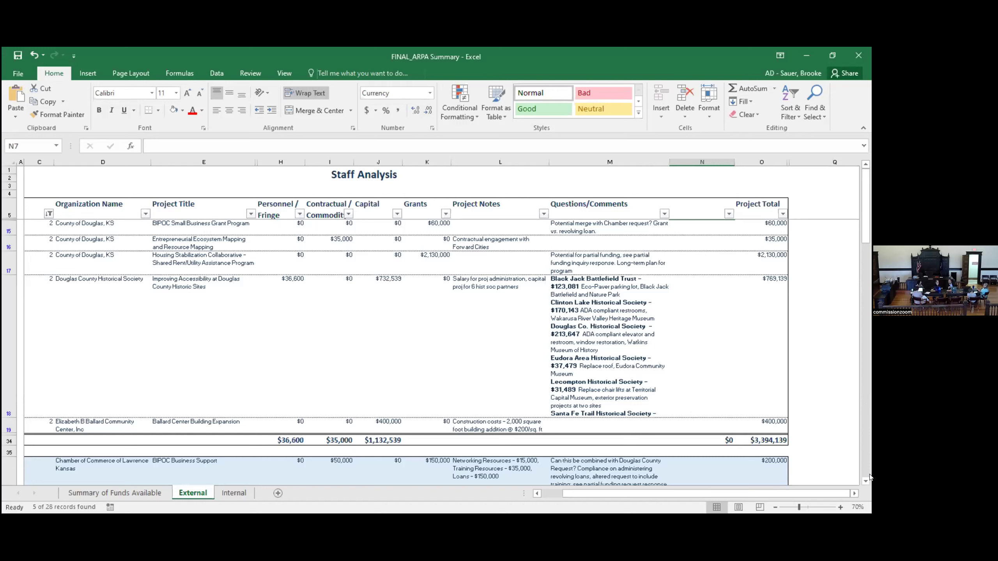
- Enter 35000 in column N for the Entrepreneurial Ecosystem Mapping and Resource Mapping project
click(691, 249)
text(35000)
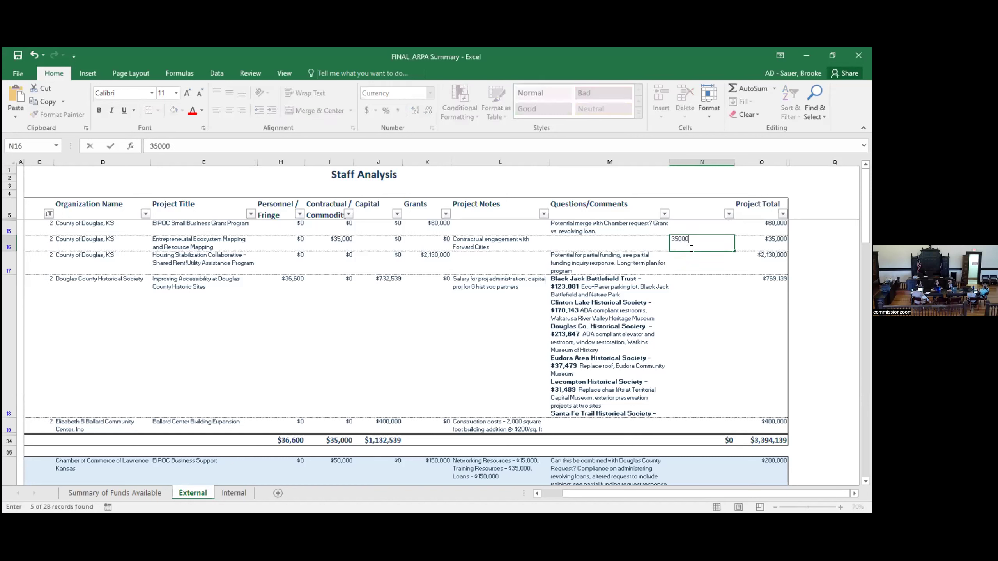
key(Return)
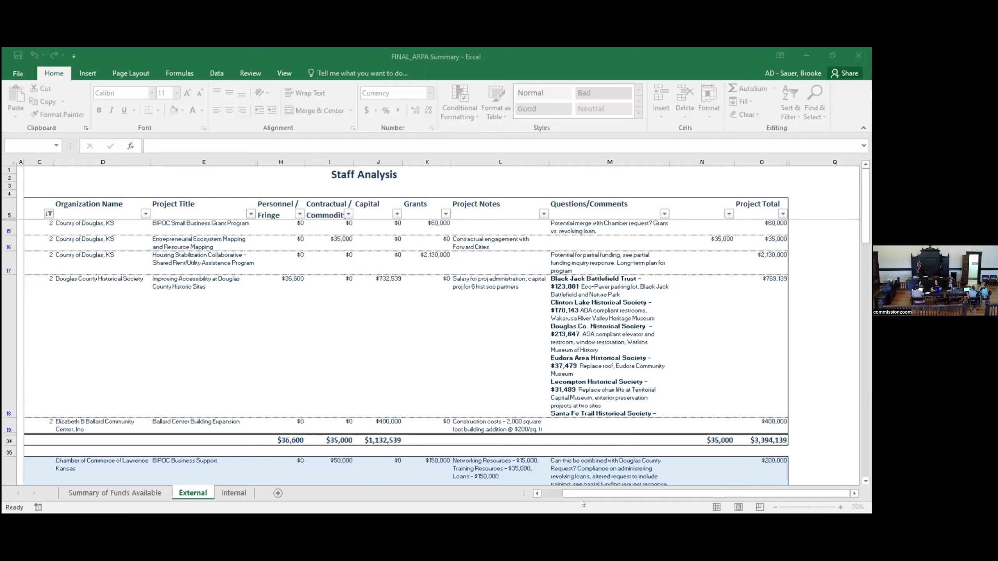
key(F2)
key(Escape)
click(799, 63)
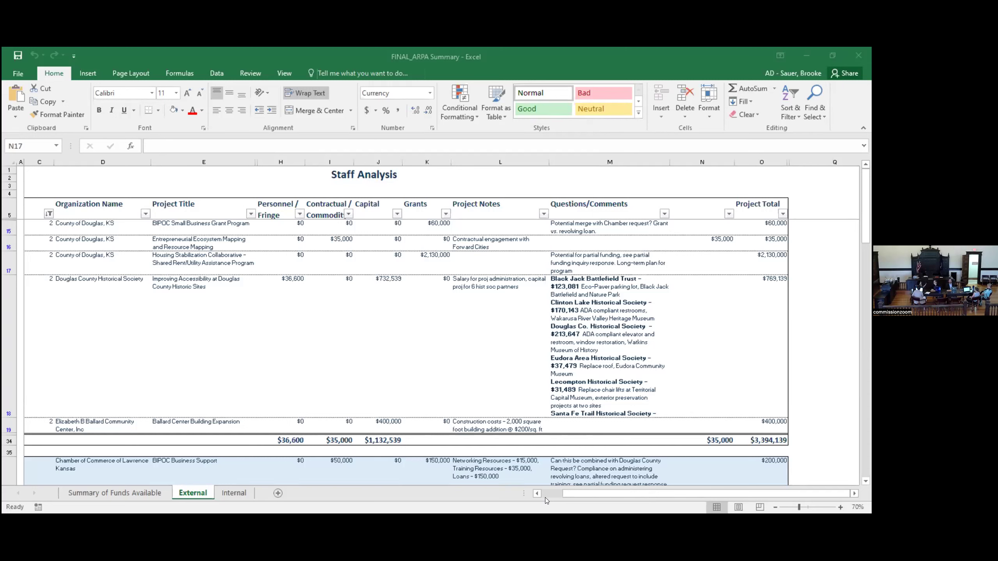
- Enter 1000000 in column N for the Housing Stabilization Collaborative rent and utility assistance program
click(663, 72)
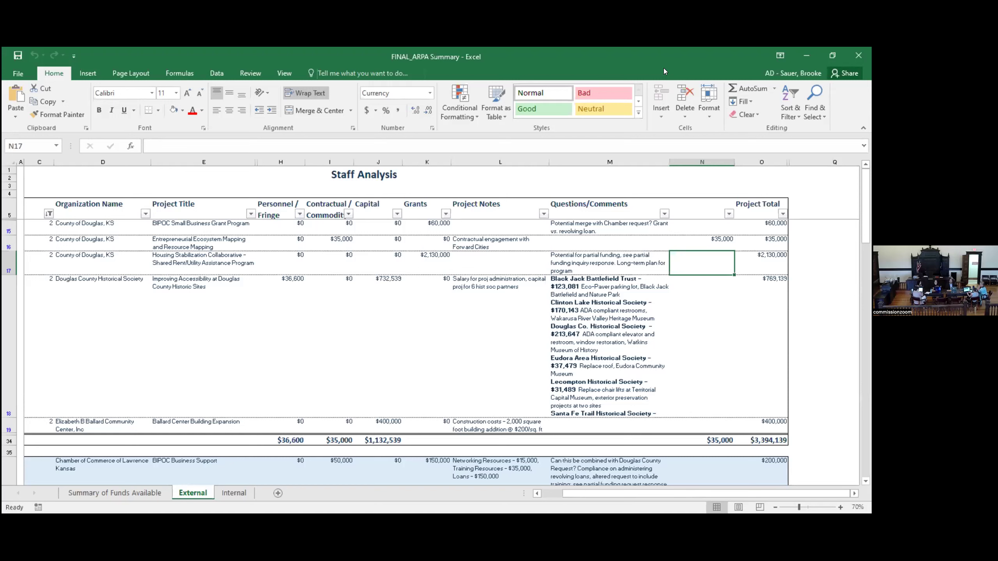
text(1,000,0)
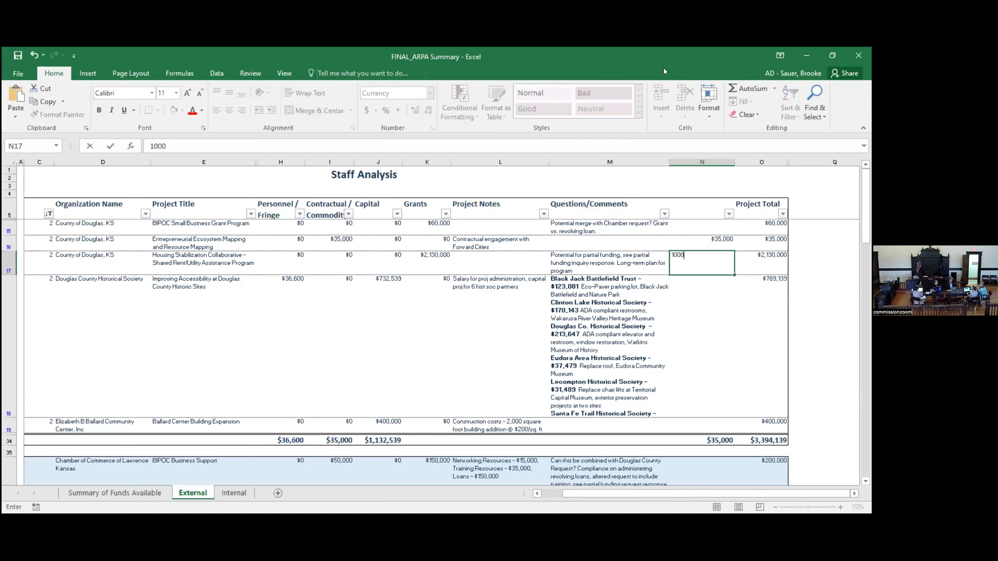
text(000)
key(Return)
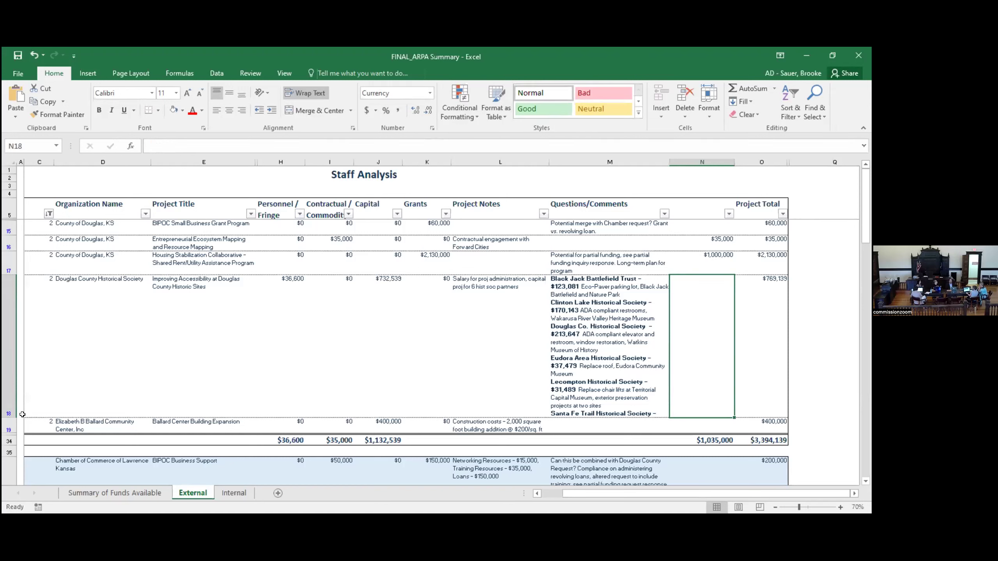
- Increase the height of row 18 until the whole Douglas County Historical Society comment fits
drag(13, 417, 14, 437)
click(16, 438)
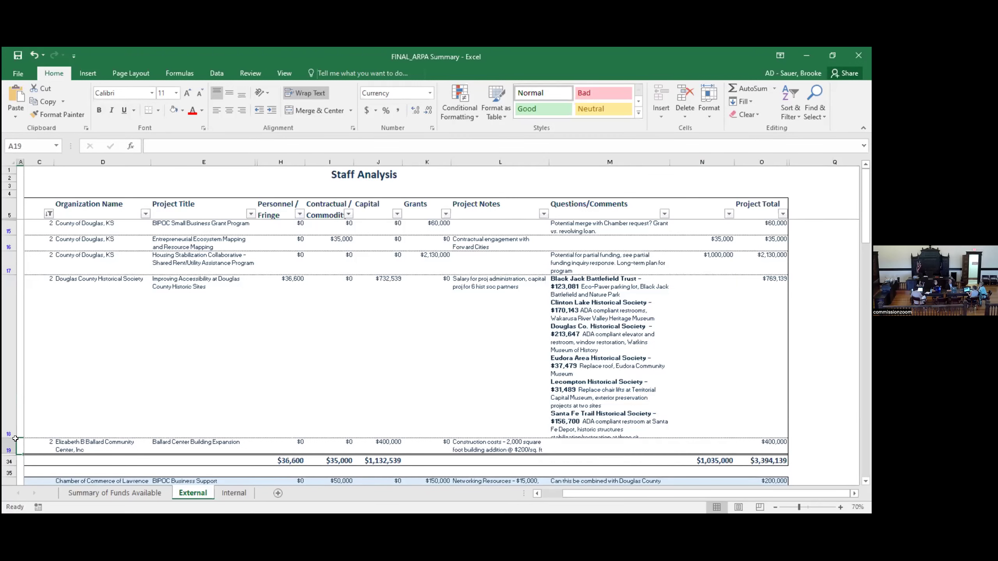
drag(12, 436, 12, 447)
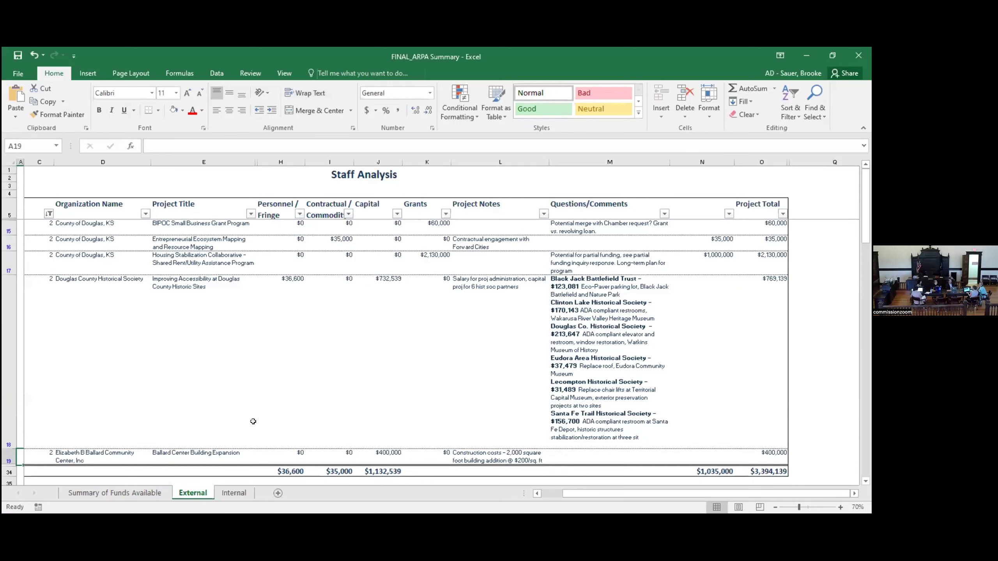
- Enter 732539 for the Historical Society accessibility project and 400000 for the Ballard Center Building Expansion in column N
click(723, 341)
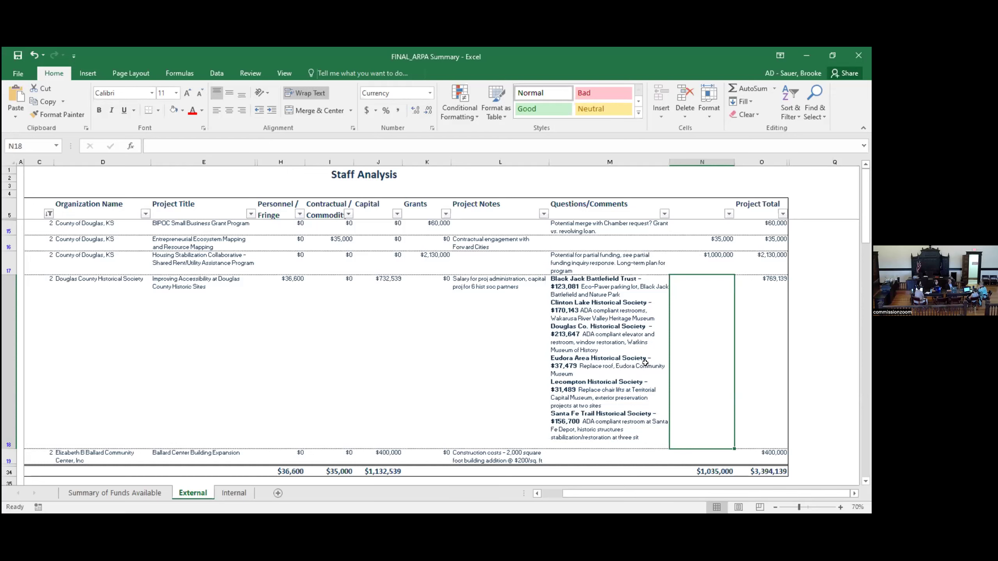
click(536, 493)
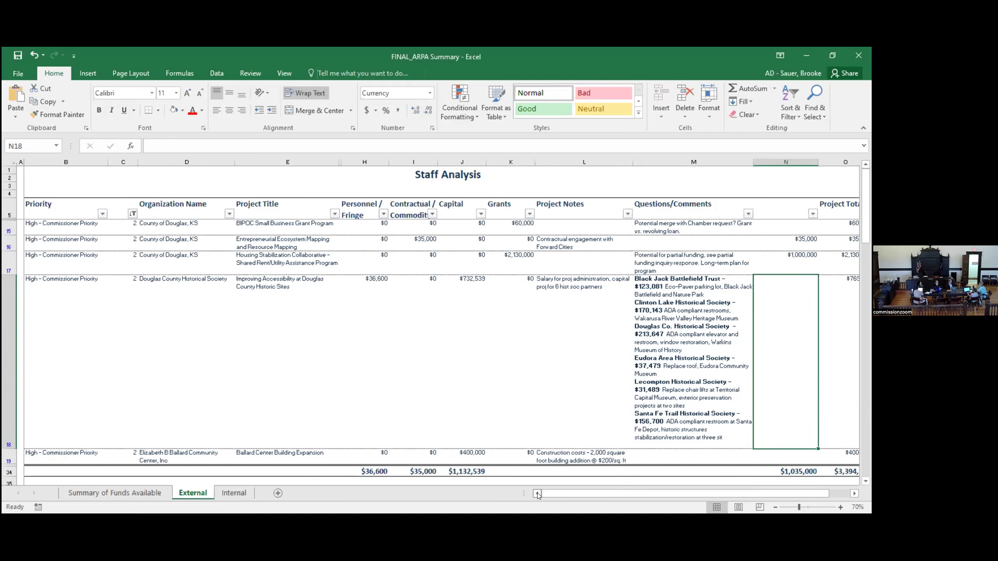
text(732539)
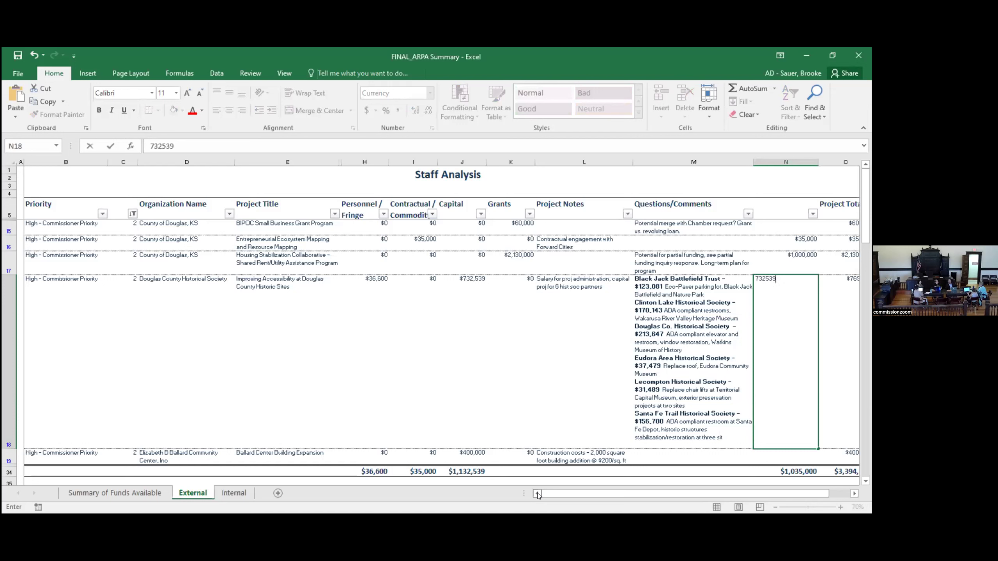
key(Return)
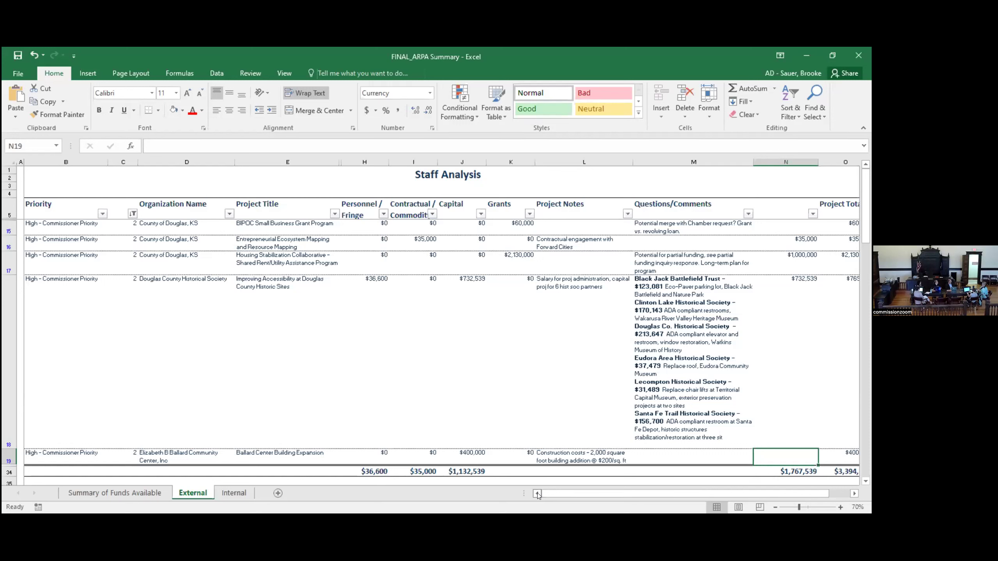
text(400000)
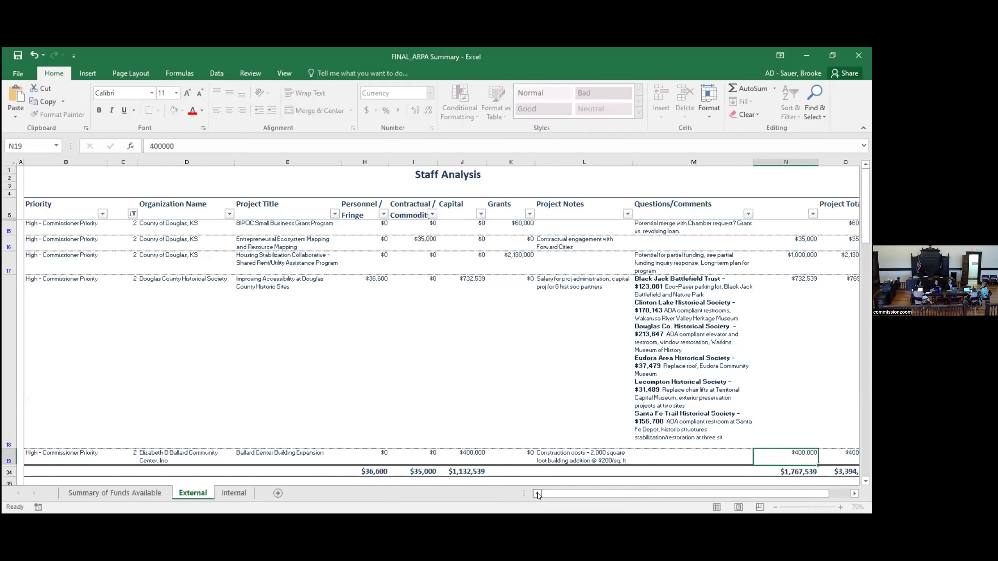
key(Return)
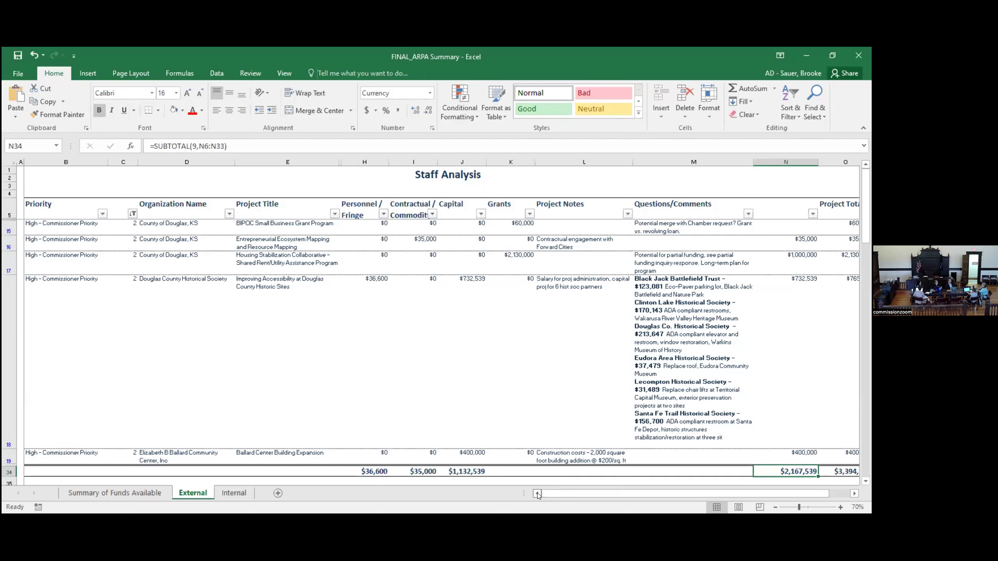
- Clear the column C filter so projects of every rating are listed
click(133, 215)
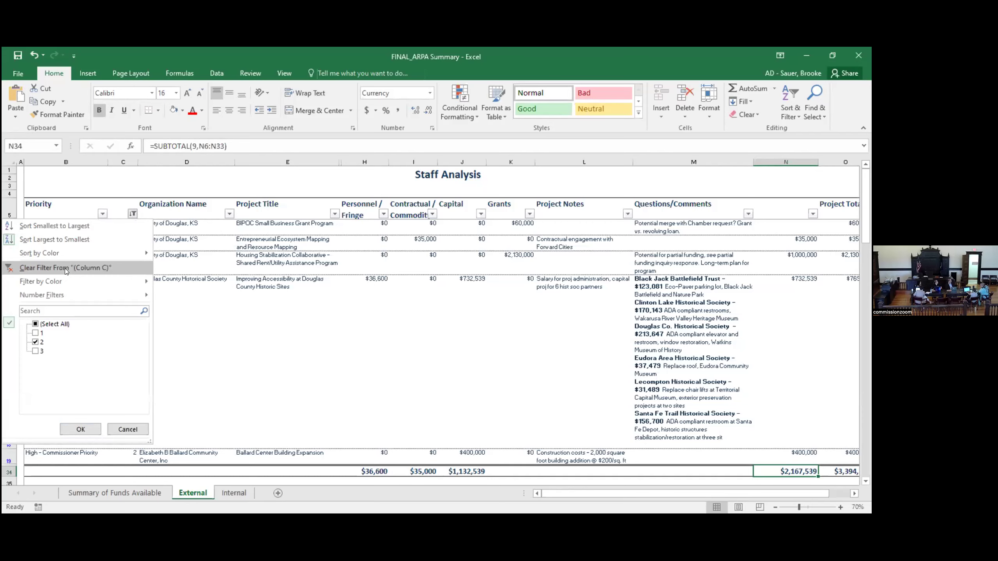
click(65, 269)
drag(862, 200, 870, 268)
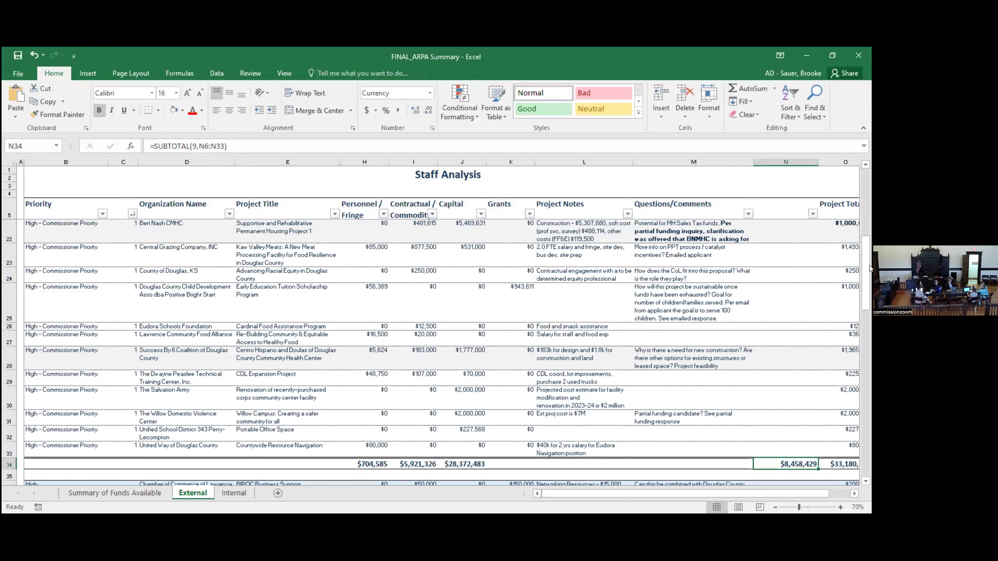
- Check which range the column N subtotal formula in row 34 covers
click(630, 146)
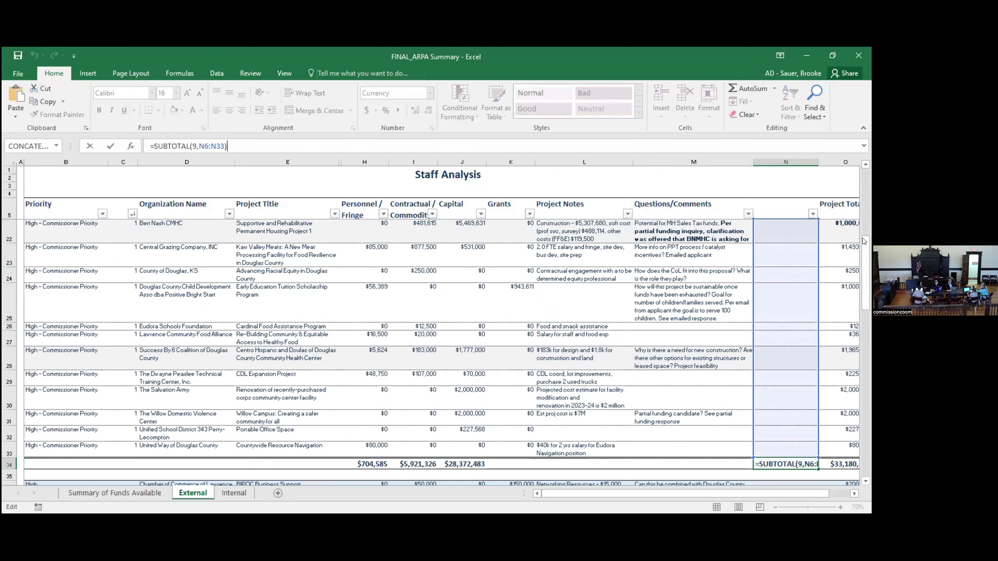
drag(865, 242, 867, 269)
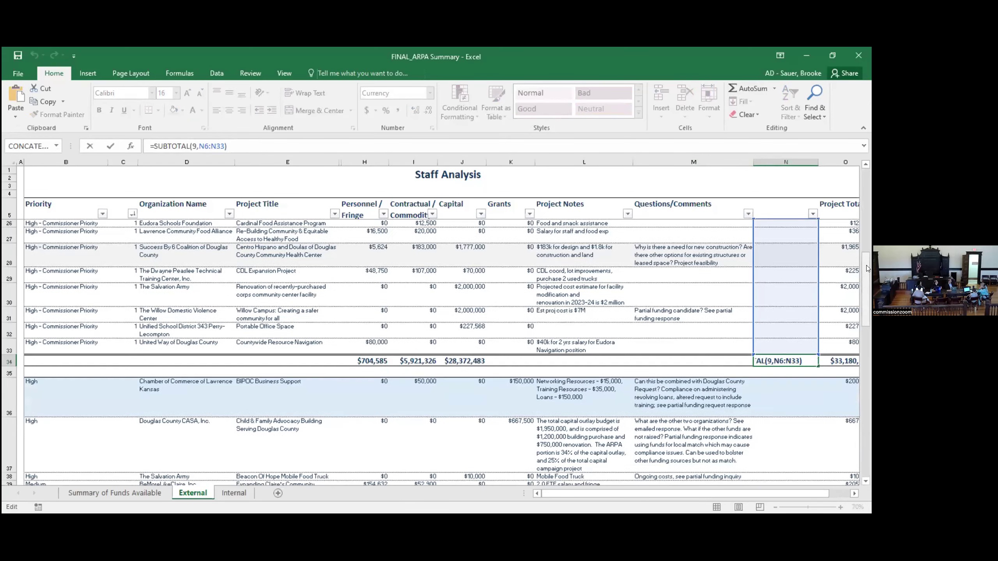
key(Return)
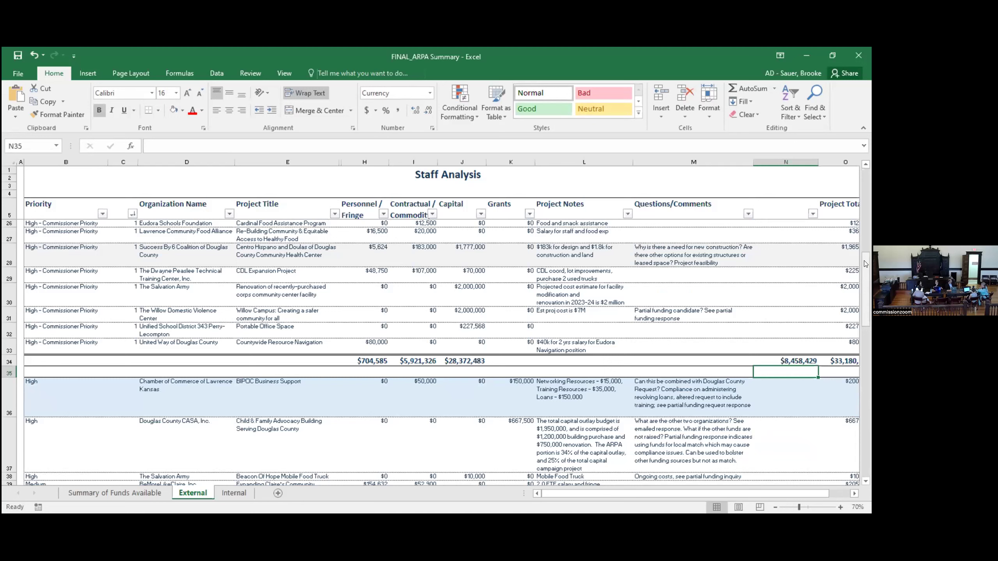
- Review the unfiltered project list and its column N amounts, from the projects rated 1 back up to those rated 3
click(865, 166)
click(865, 166)
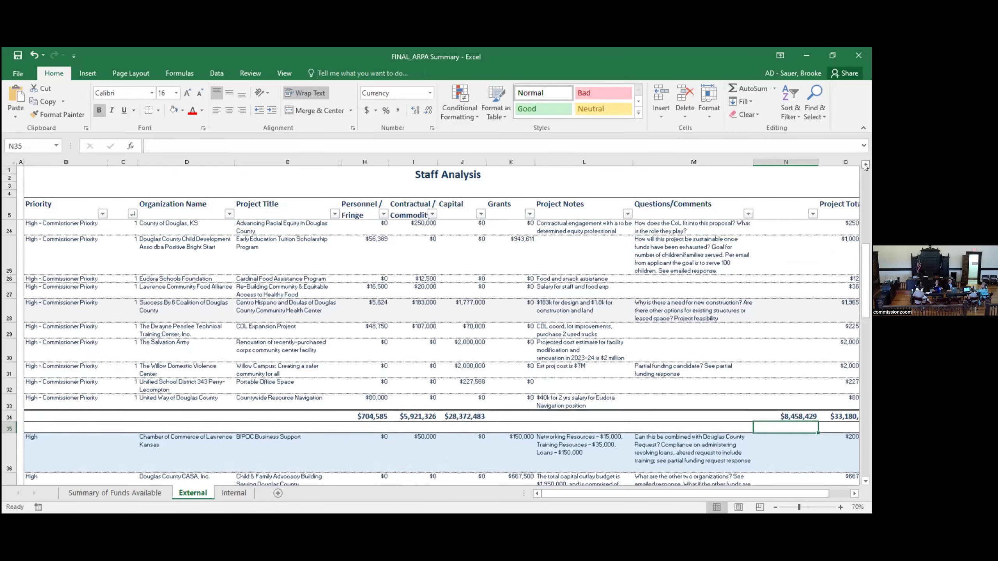
click(866, 165)
click(865, 166)
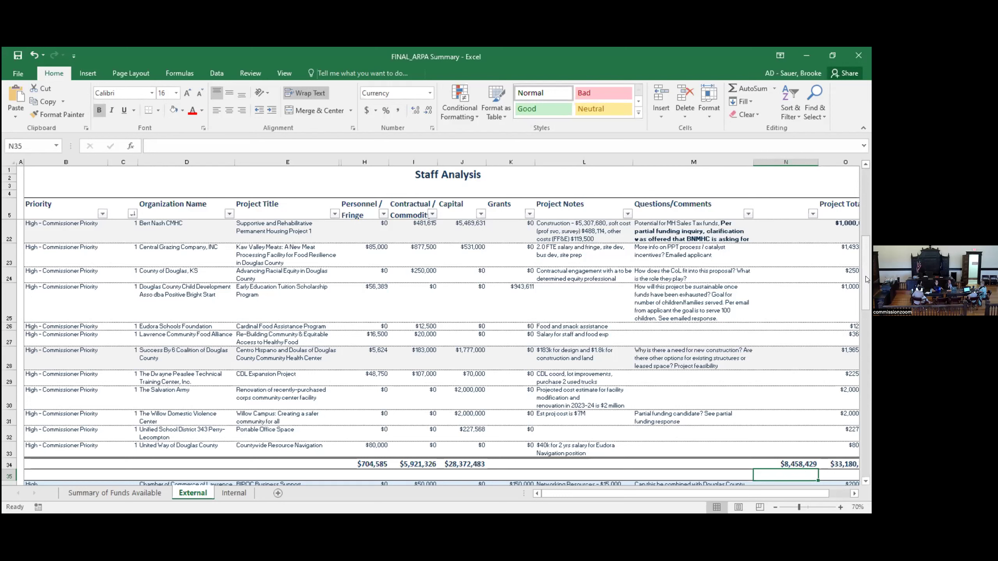
drag(866, 279, 867, 252)
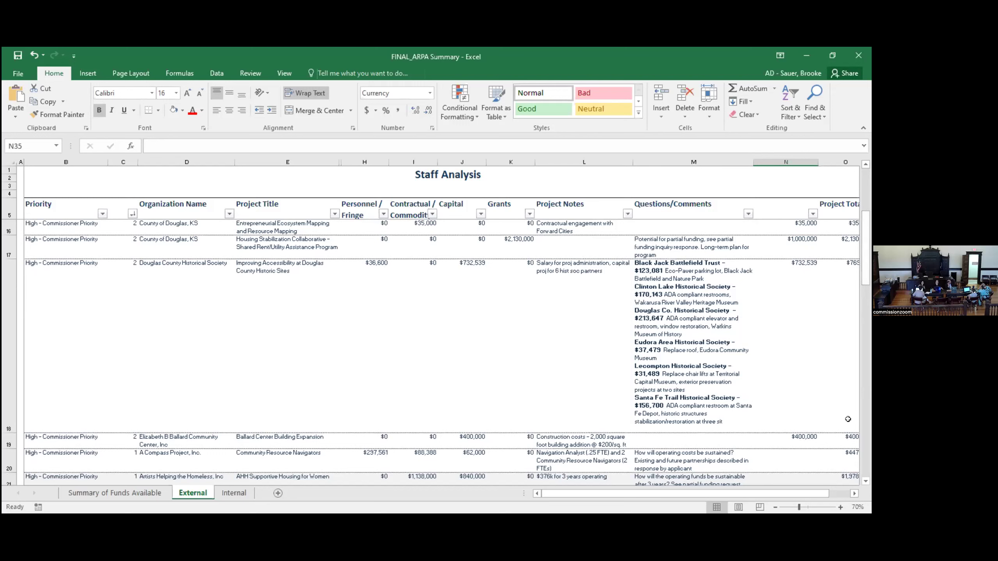
drag(867, 236, 869, 250)
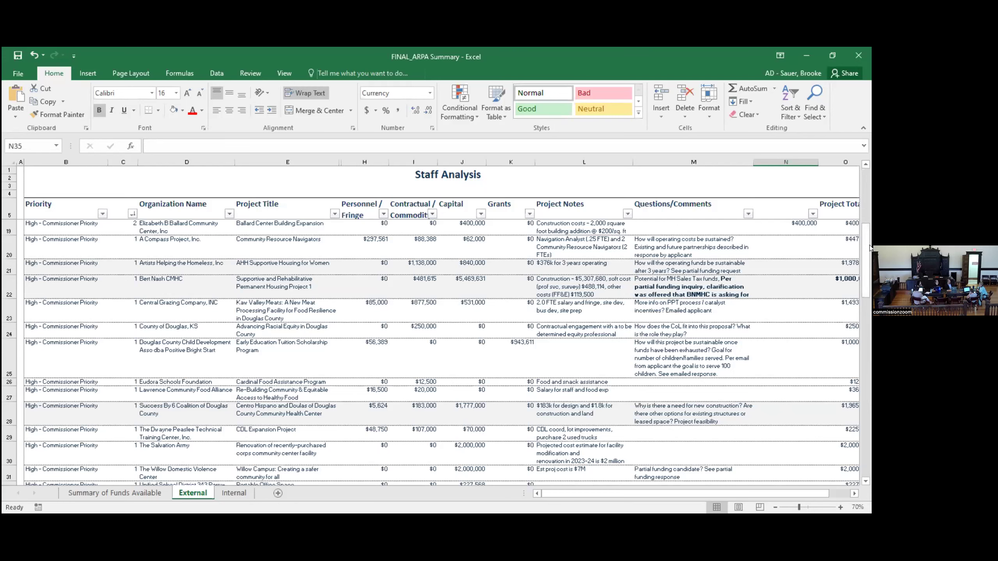
drag(868, 243, 867, 200)
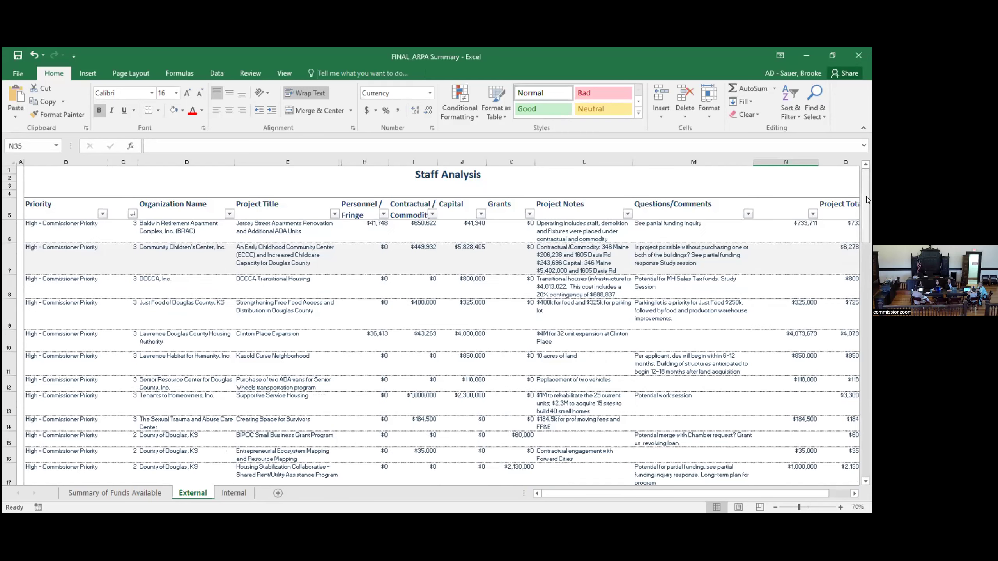